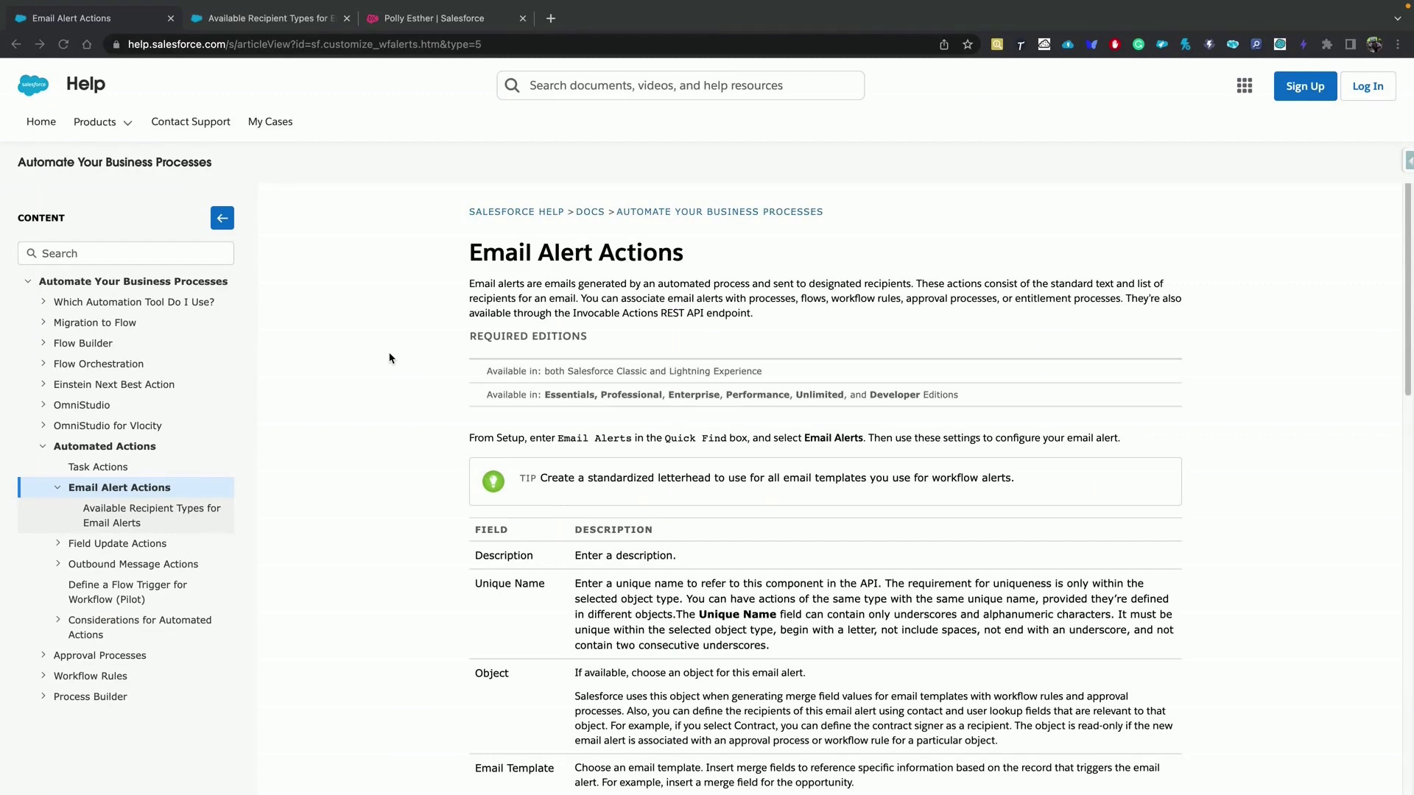
- Read the 'Available Recipient Types for Email Alerts' help table, then go back to the contact record
{"action": "left_click", "coordinate": [294, 19]}
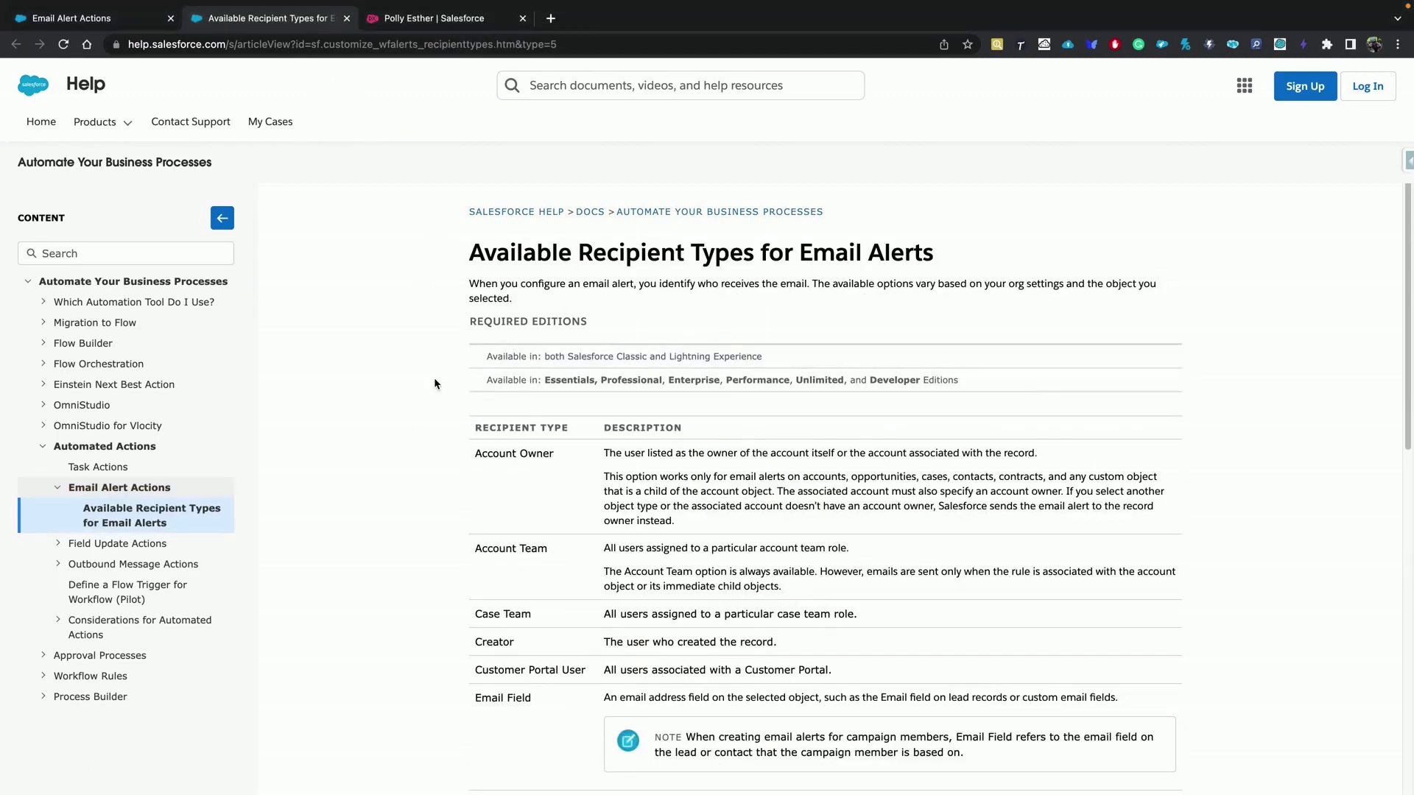
{"action": "scroll", "coordinate": [433, 394], "scroll_direction": "down", "scroll_amount": 5}
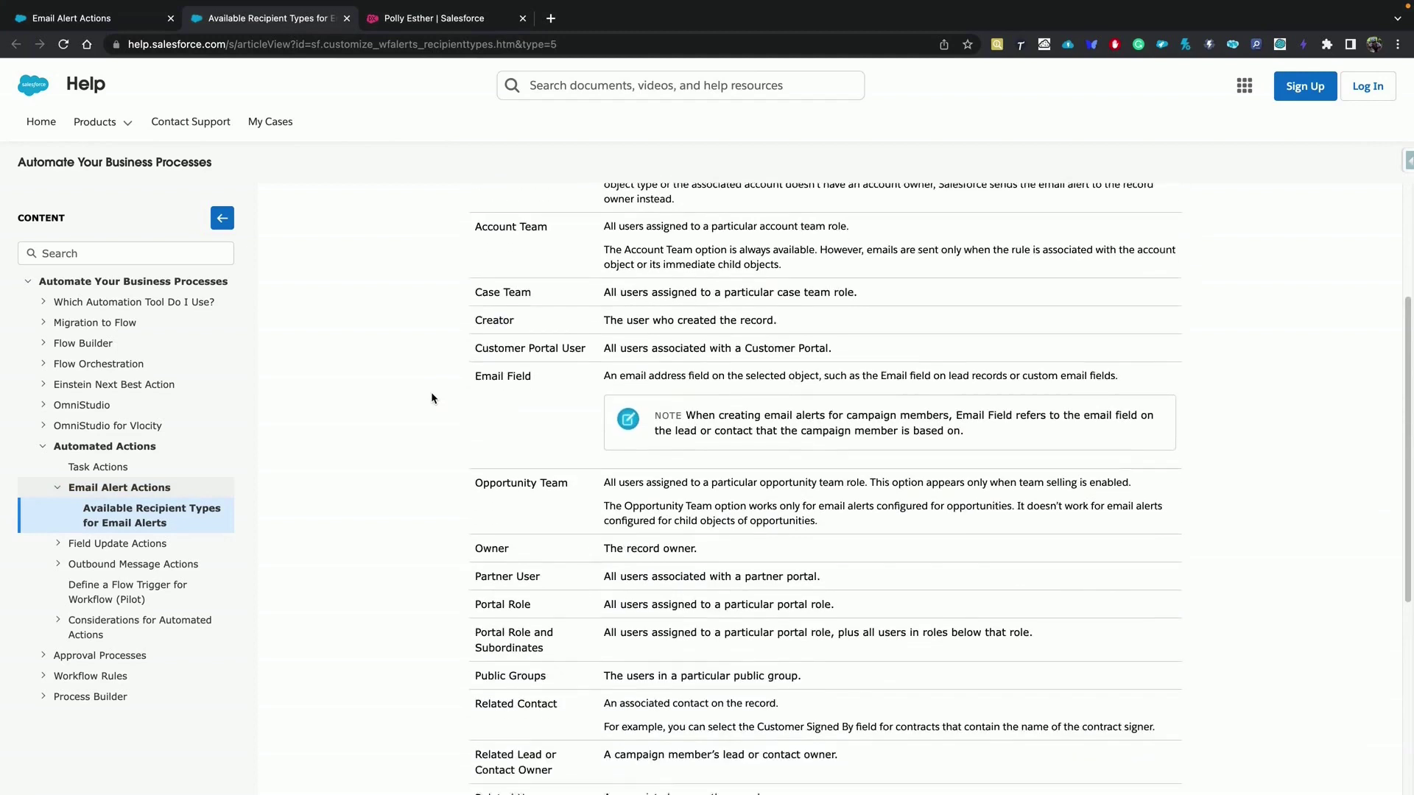
{"action": "scroll", "coordinate": [432, 394], "scroll_direction": "down", "scroll_amount": 4}
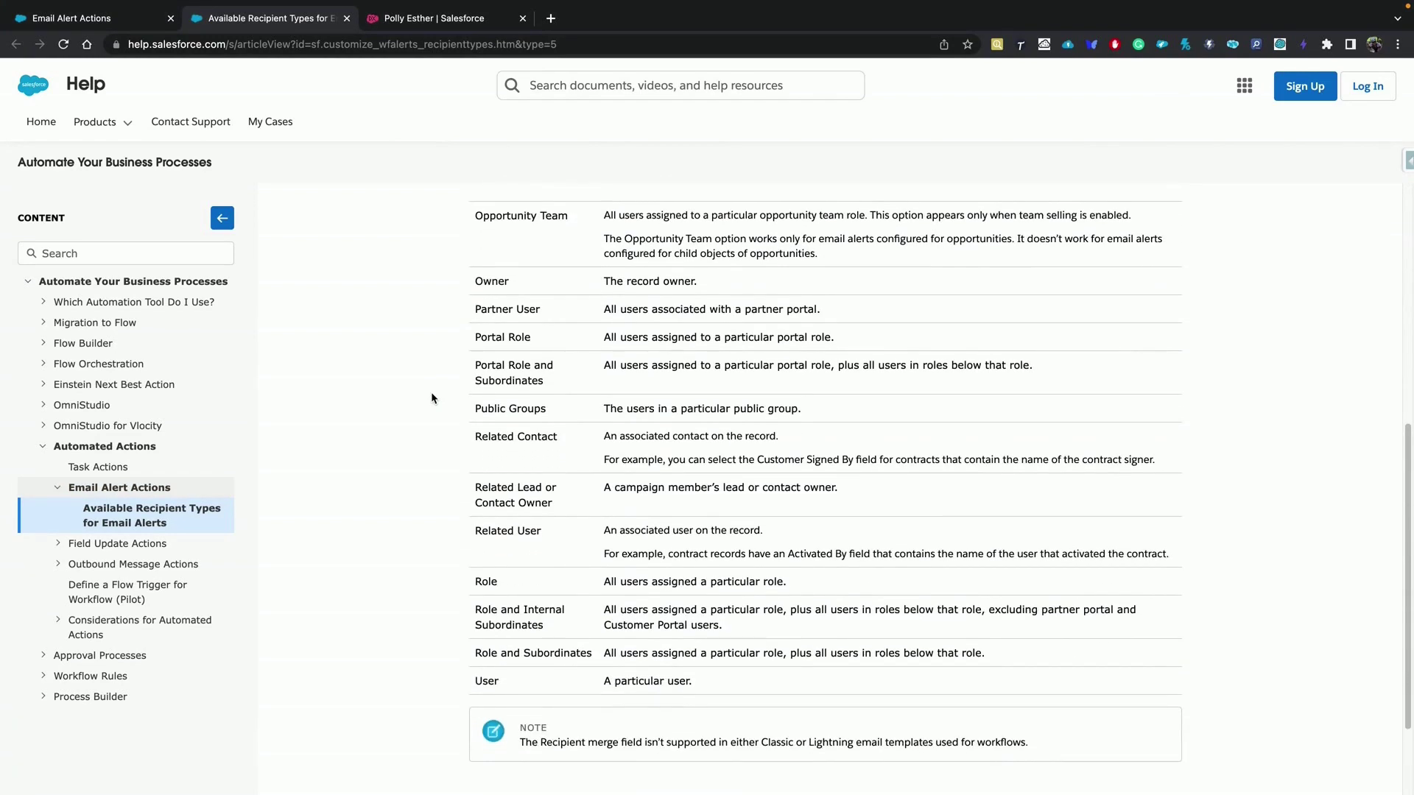
{"action": "scroll", "coordinate": [432, 399], "scroll_direction": "down", "scroll_amount": 1}
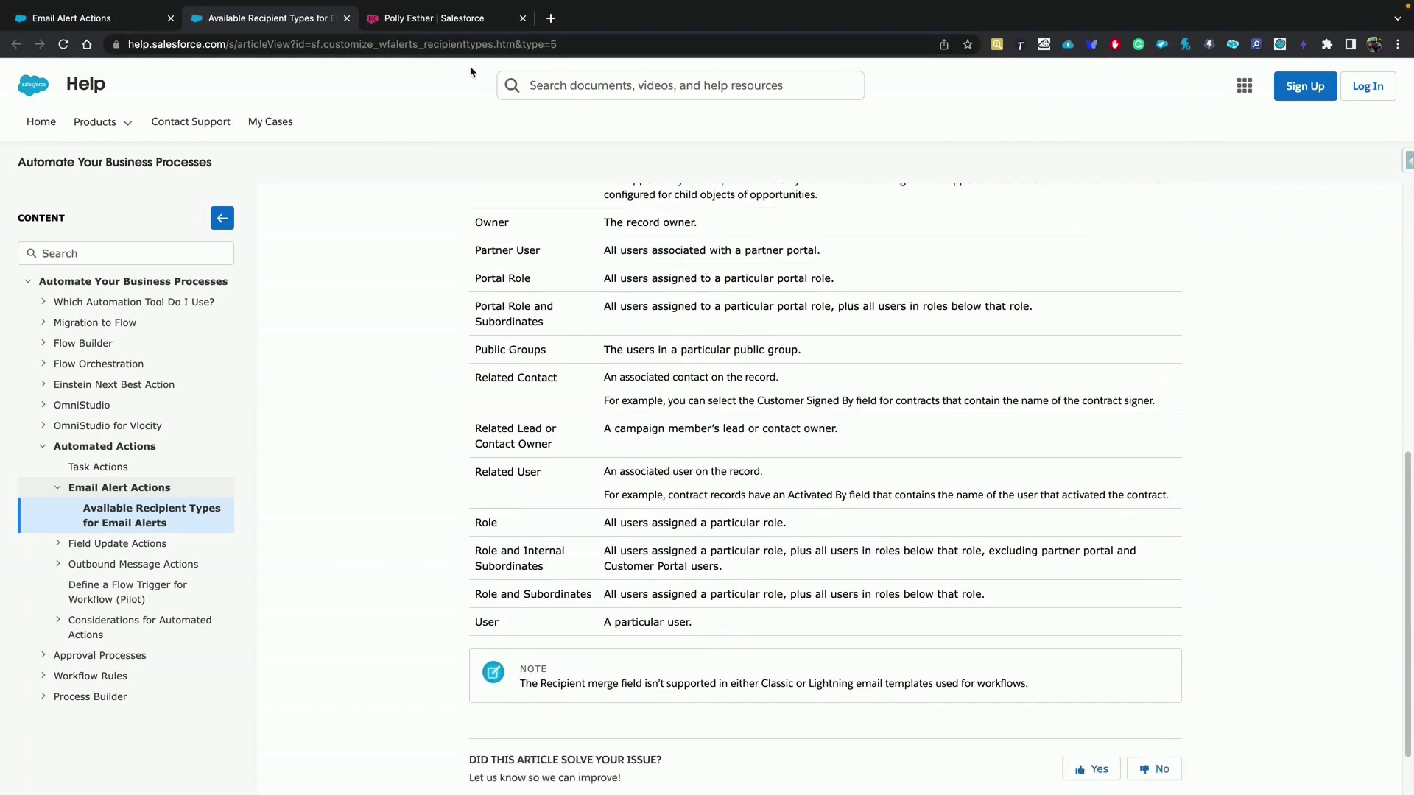
{"action": "left_click", "coordinate": [450, 21]}
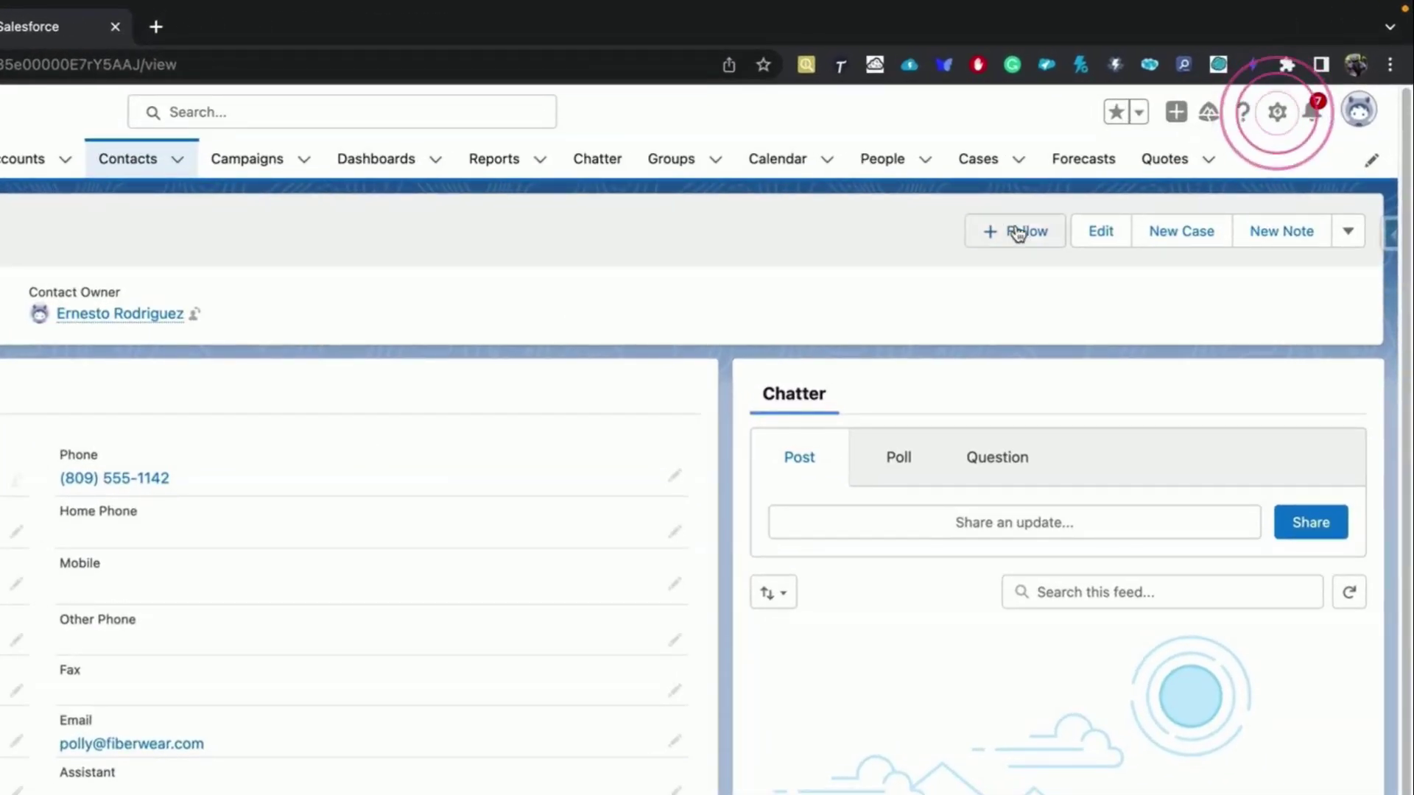
- Open Setup in a new tab and reach the empty All Email Alerts list via Quick Find 'email a'
{"action": "left_click", "coordinate": [1277, 112]}
{"action": "left_click", "coordinate": [1235, 169]}
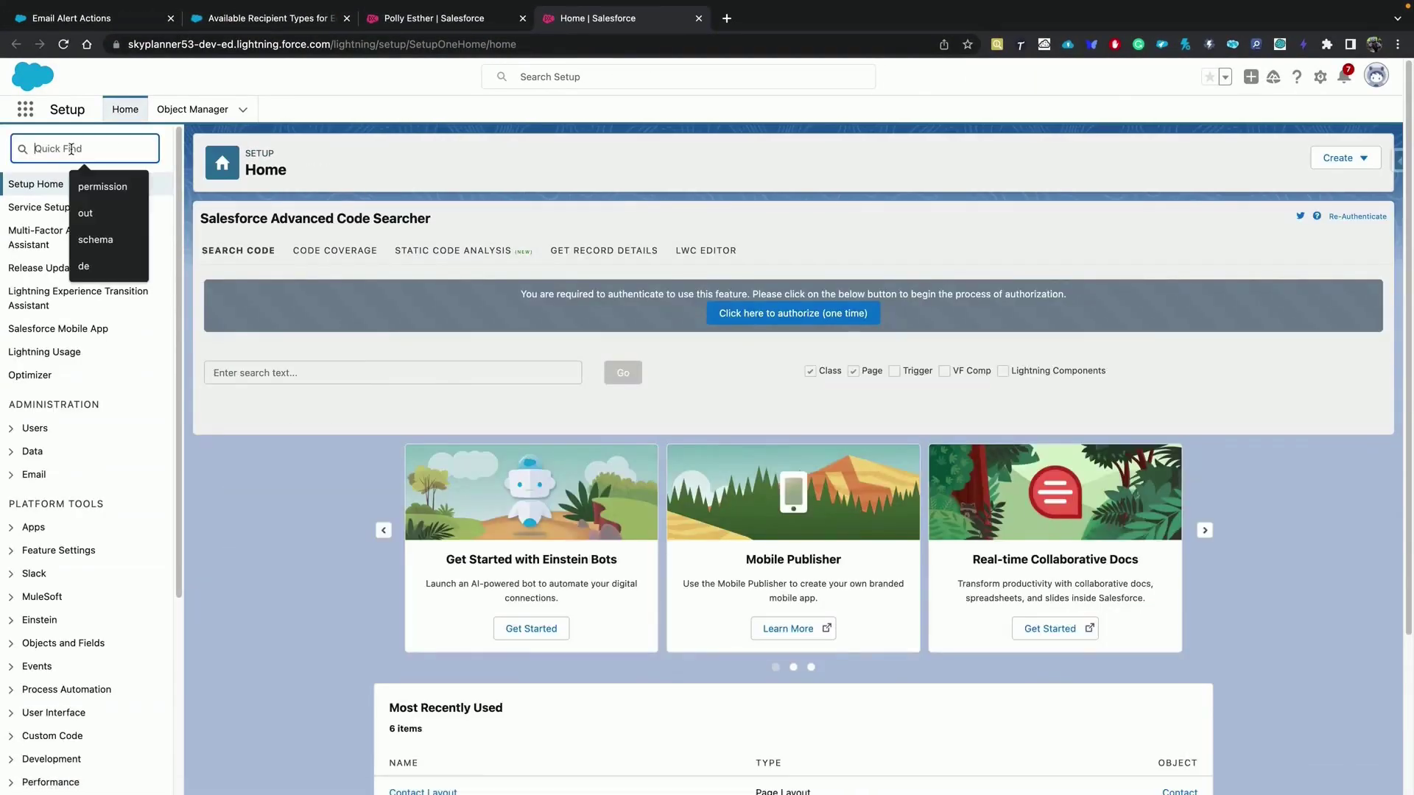
{"action": "type", "text": "email a"}
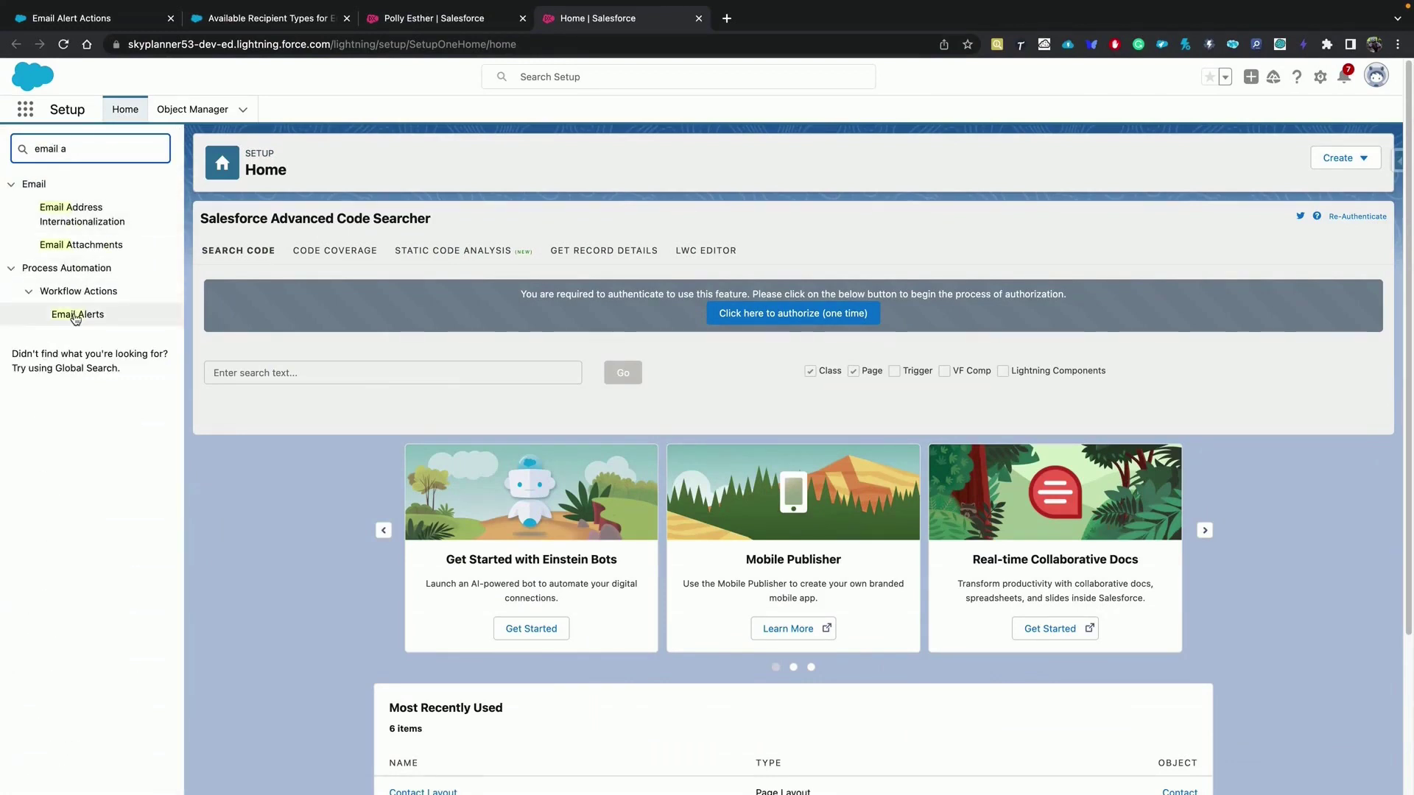
{"action": "left_click", "coordinate": [76, 315]}
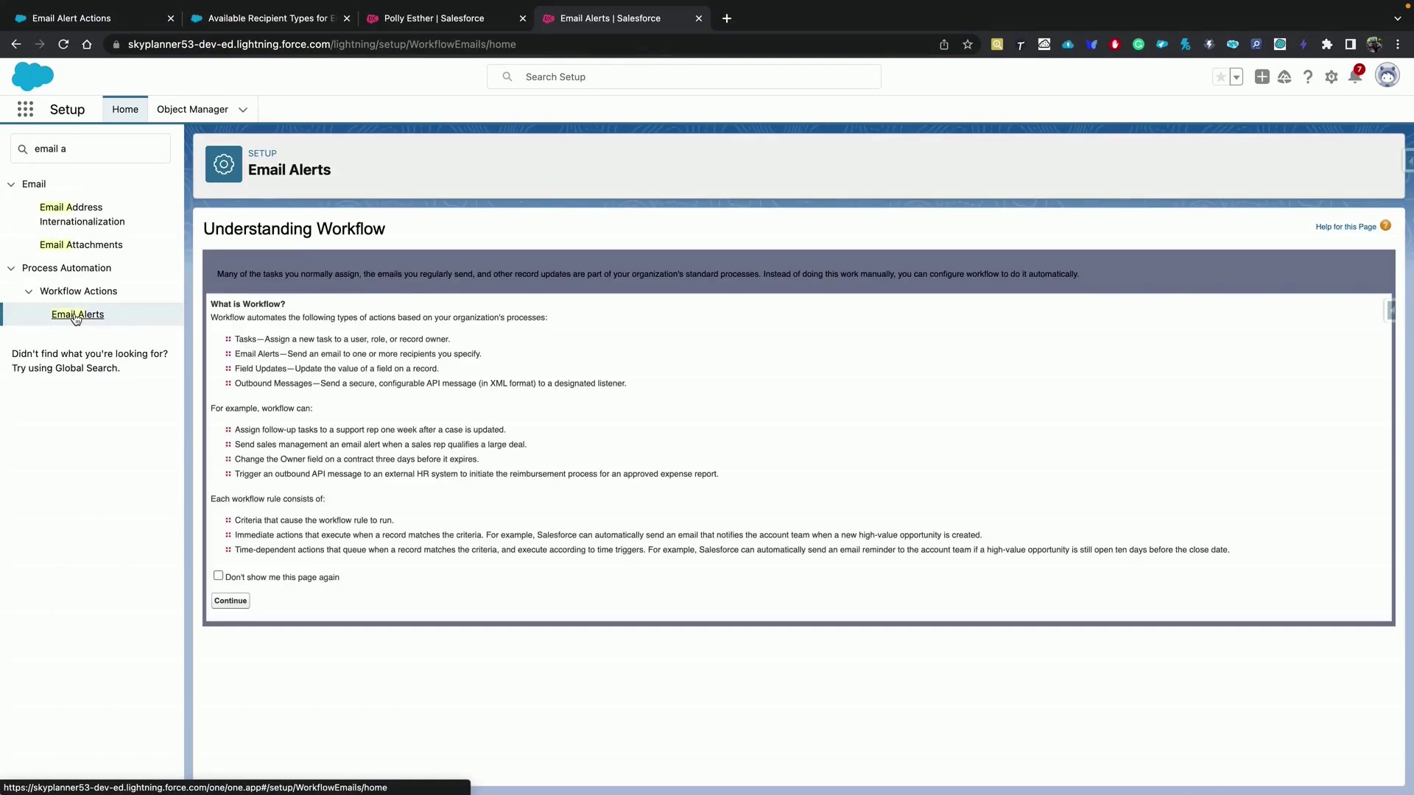
{"action": "left_click", "coordinate": [231, 601]}
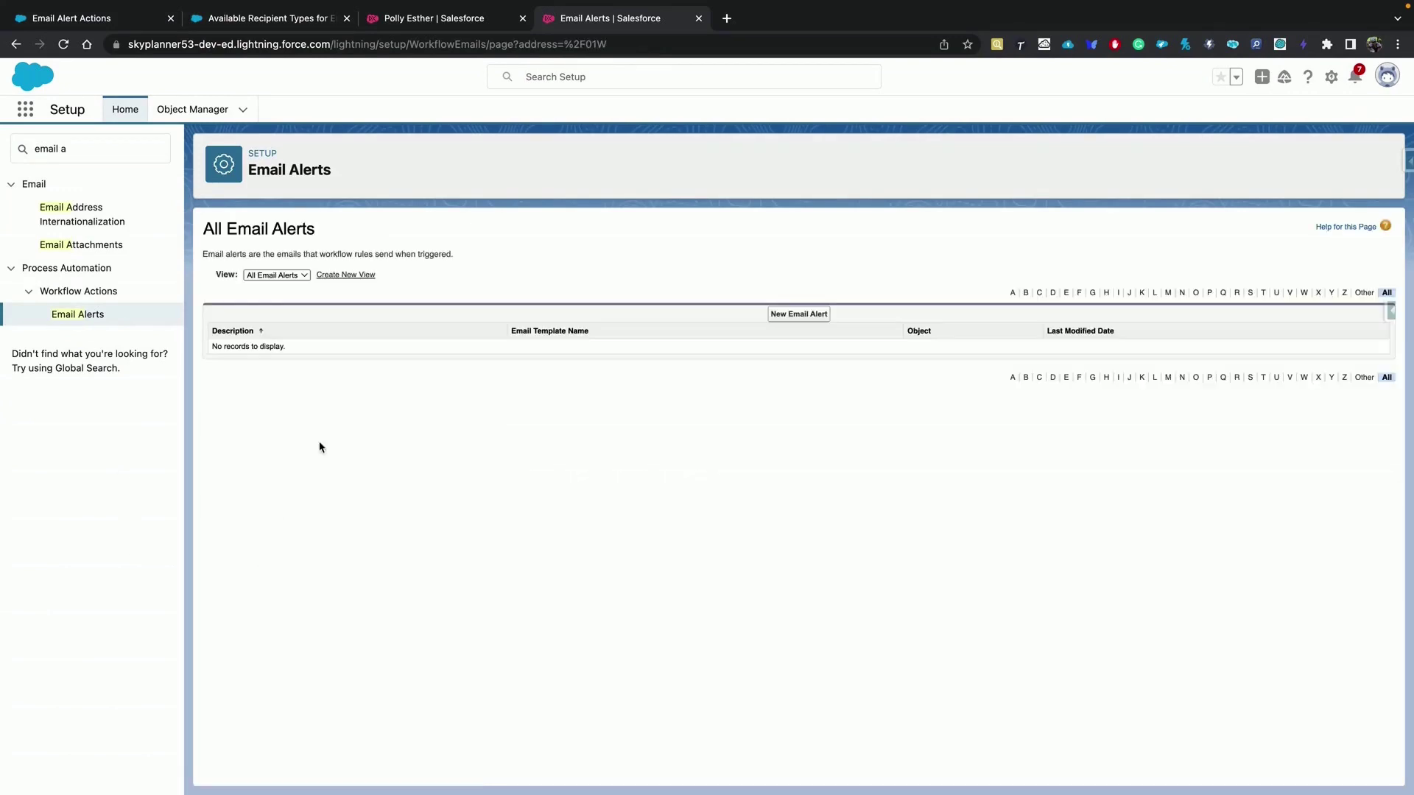
- Create a new email alert 'Primary Contact Email' with unique name Primary_Contact_Email on the Contact object
{"action": "left_click", "coordinate": [802, 317]}
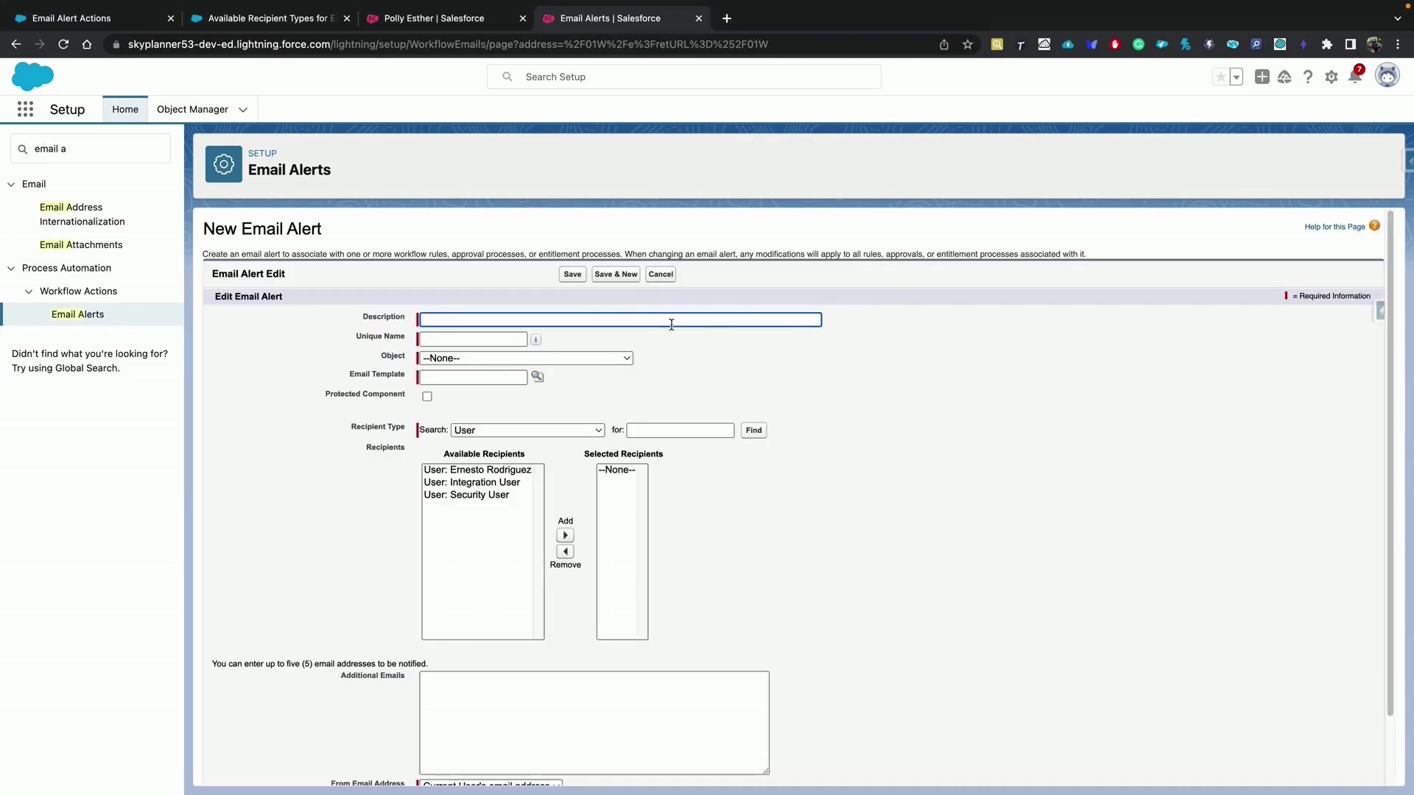
{"action": "left_click", "coordinate": [592, 320]}
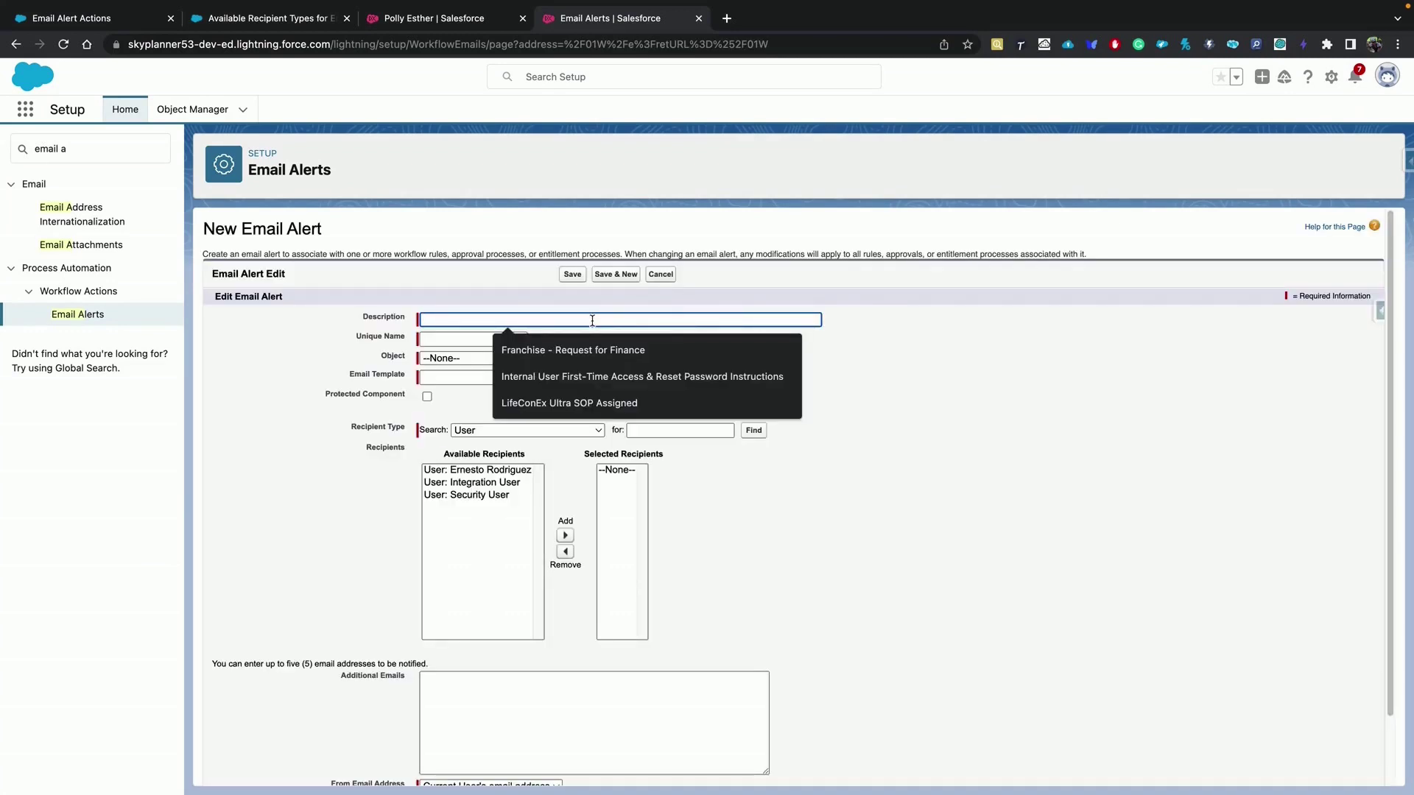
{"action": "type", "text": "Pr"}
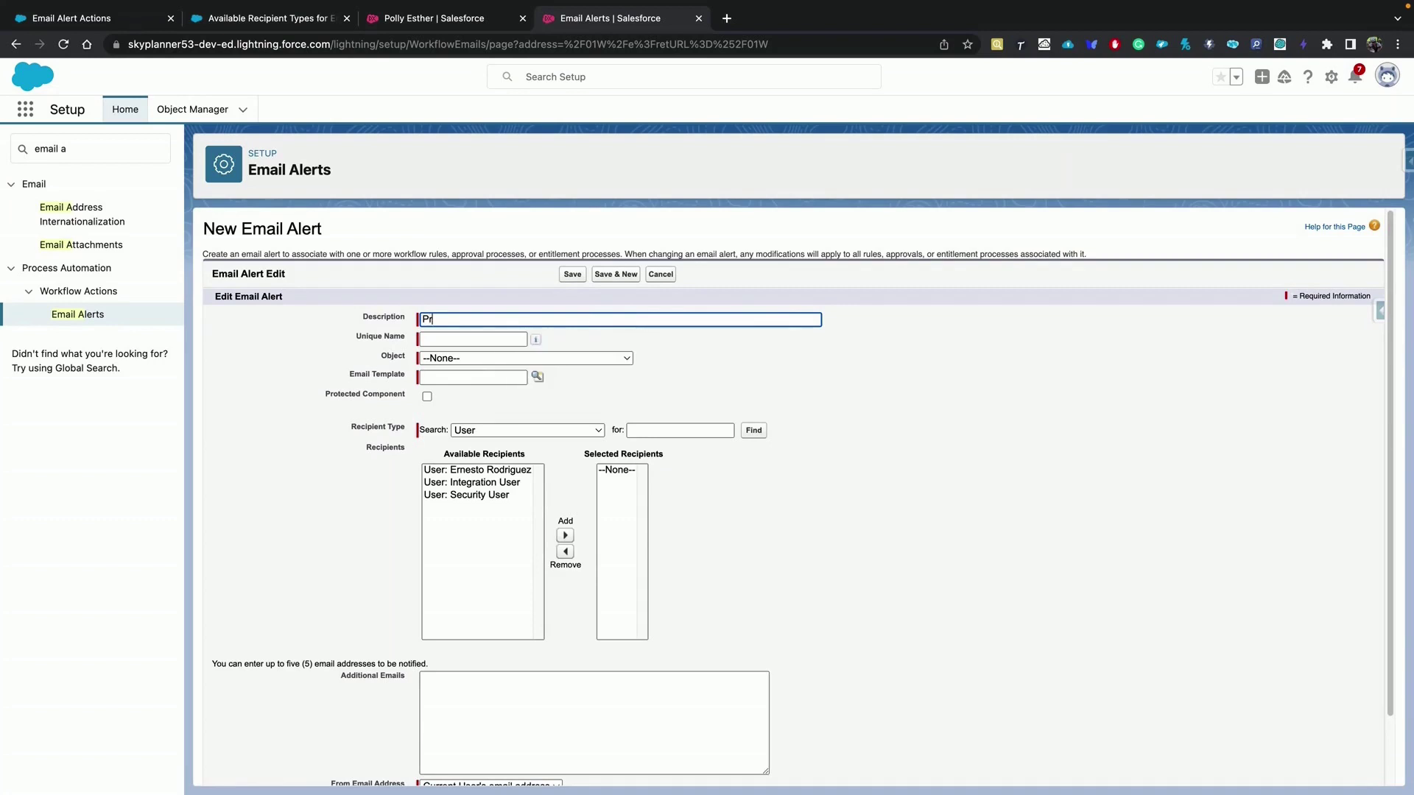
{"action": "type", "text": "imary Contact Email"}
{"action": "left_click", "coordinate": [473, 340]}
{"action": "left_click", "coordinate": [452, 360]}
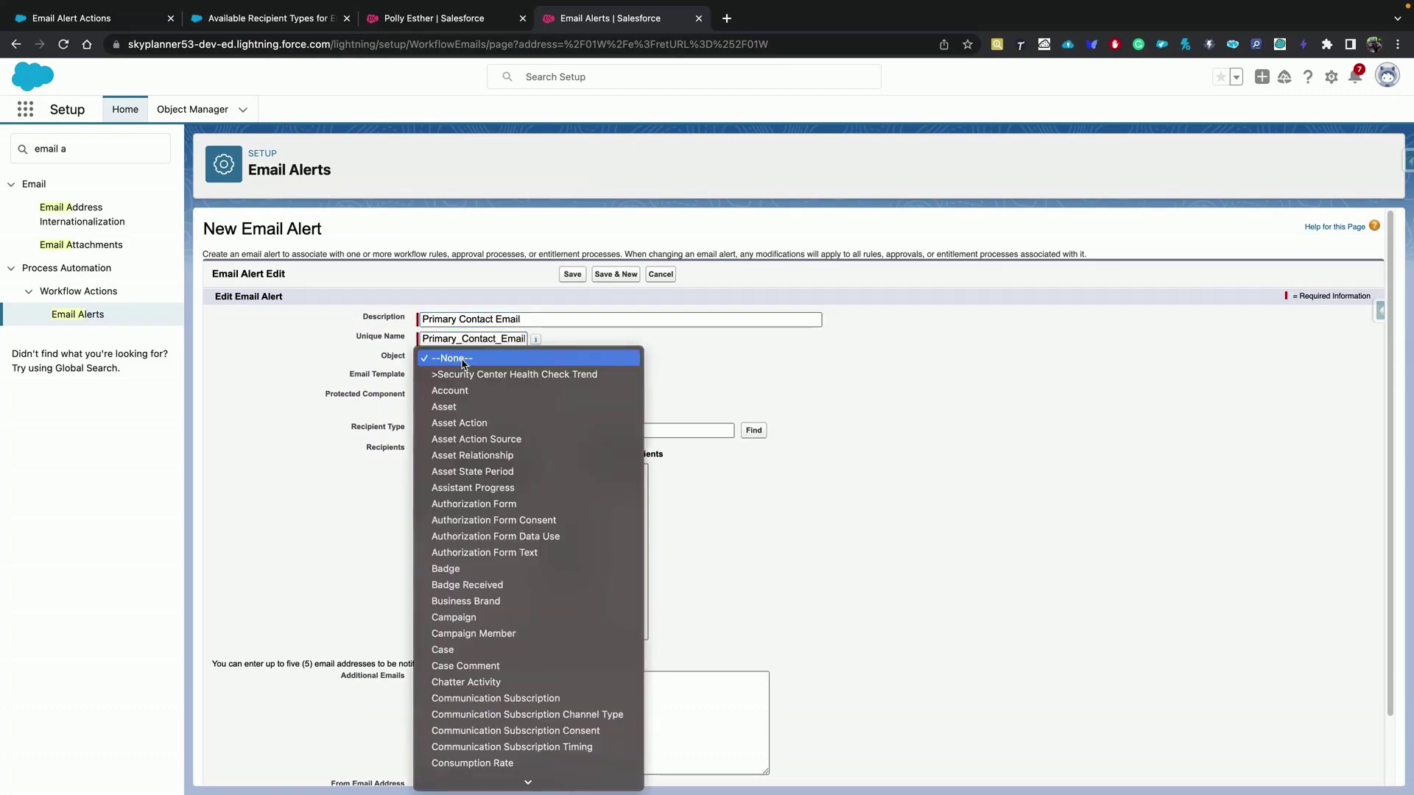
{"action": "key", "text": "c"}
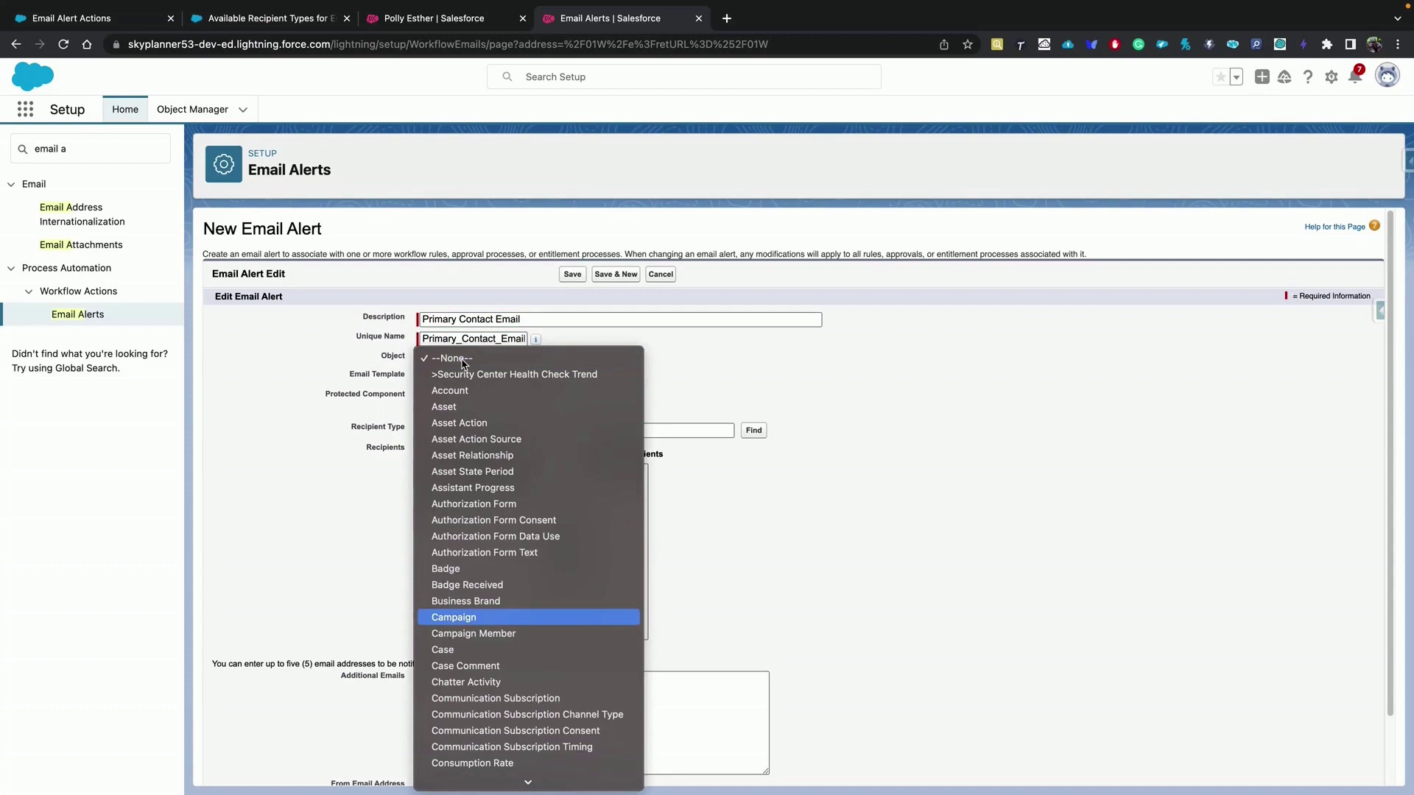
{"action": "scroll", "coordinate": [483, 623], "scroll_direction": "down", "scroll_amount": 5}
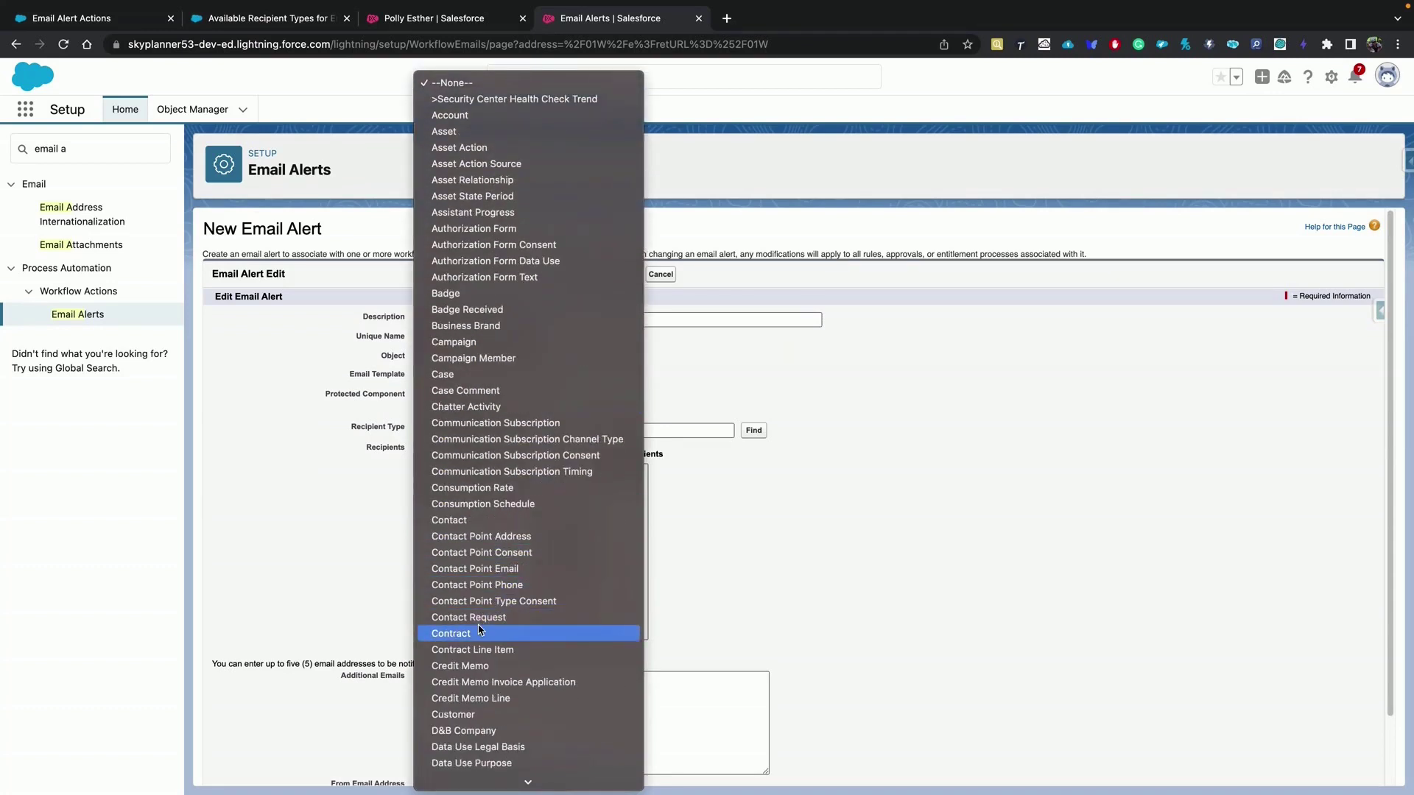
{"action": "left_click", "coordinate": [478, 520]}
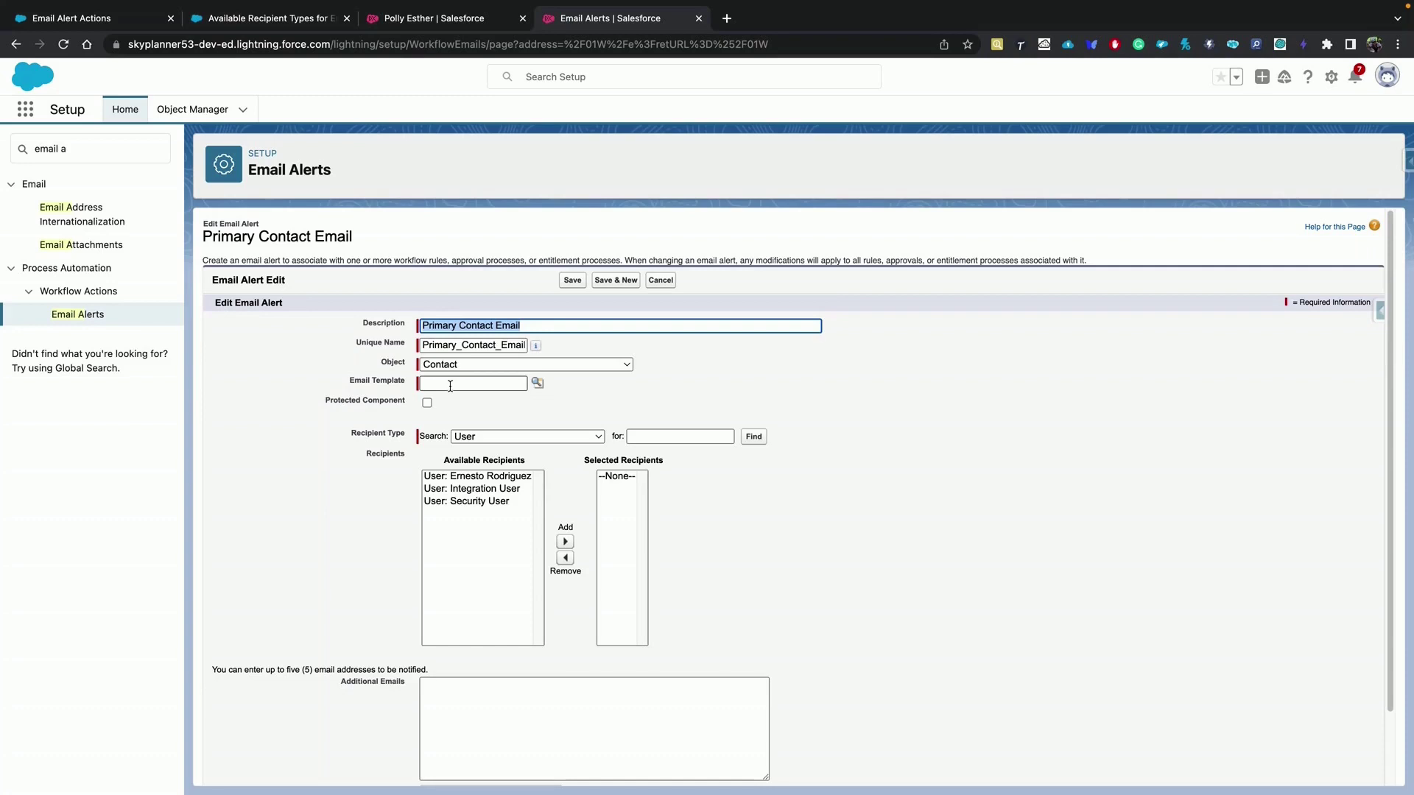
- Choose the Lightning 'Point of Contact Template' as the alert's email template
{"action": "left_click", "coordinate": [450, 385]}
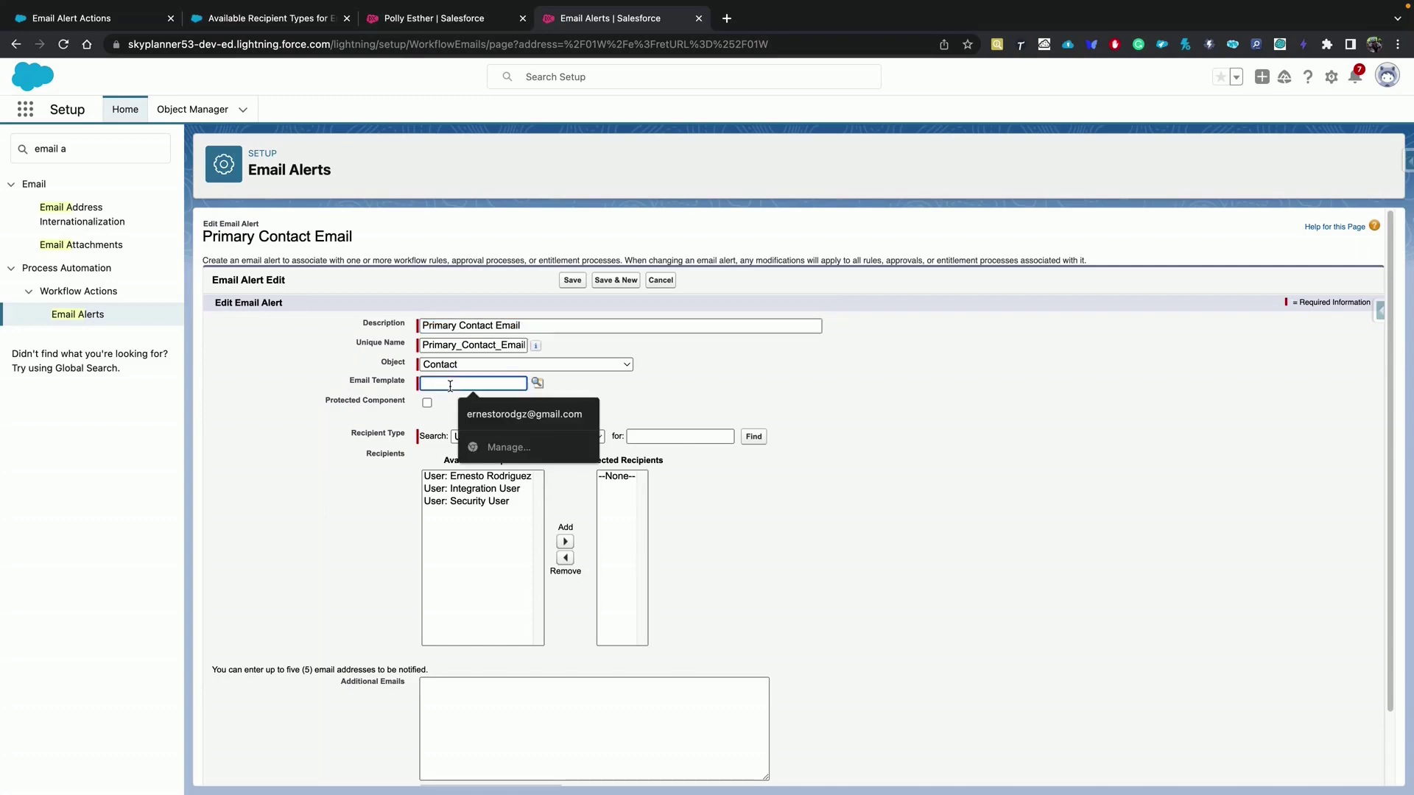
{"action": "left_click", "coordinate": [537, 383]}
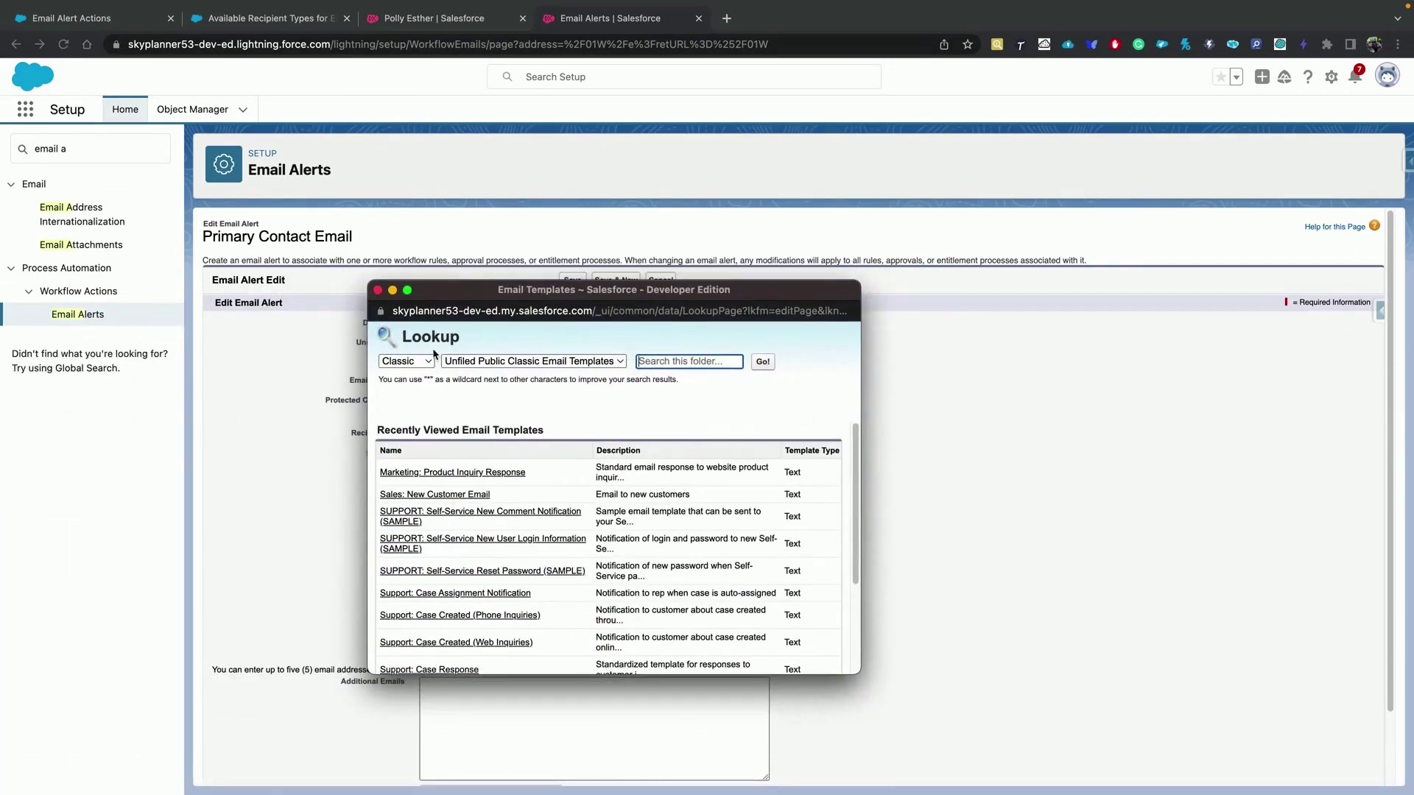
{"action": "left_click", "coordinate": [433, 356]}
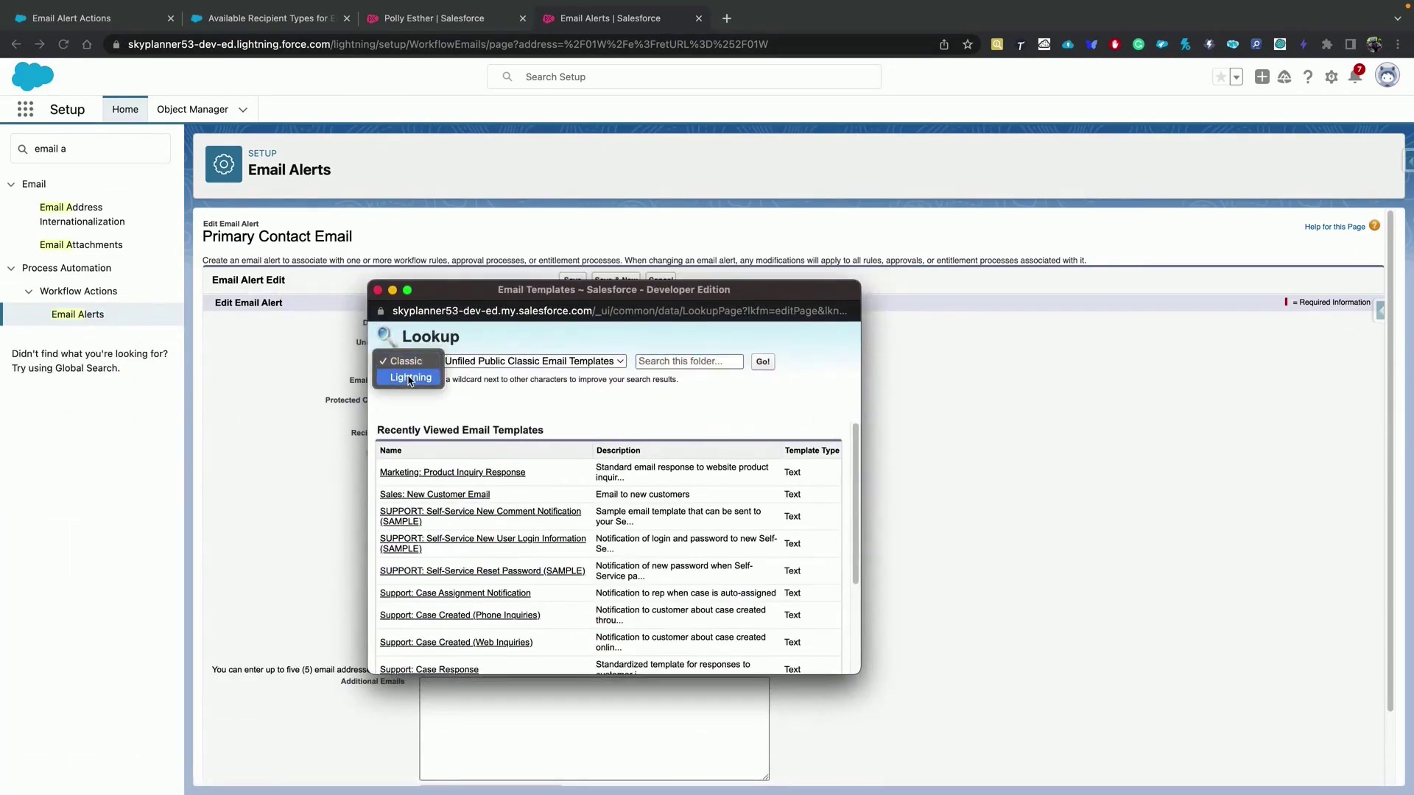
{"action": "left_click", "coordinate": [409, 376]}
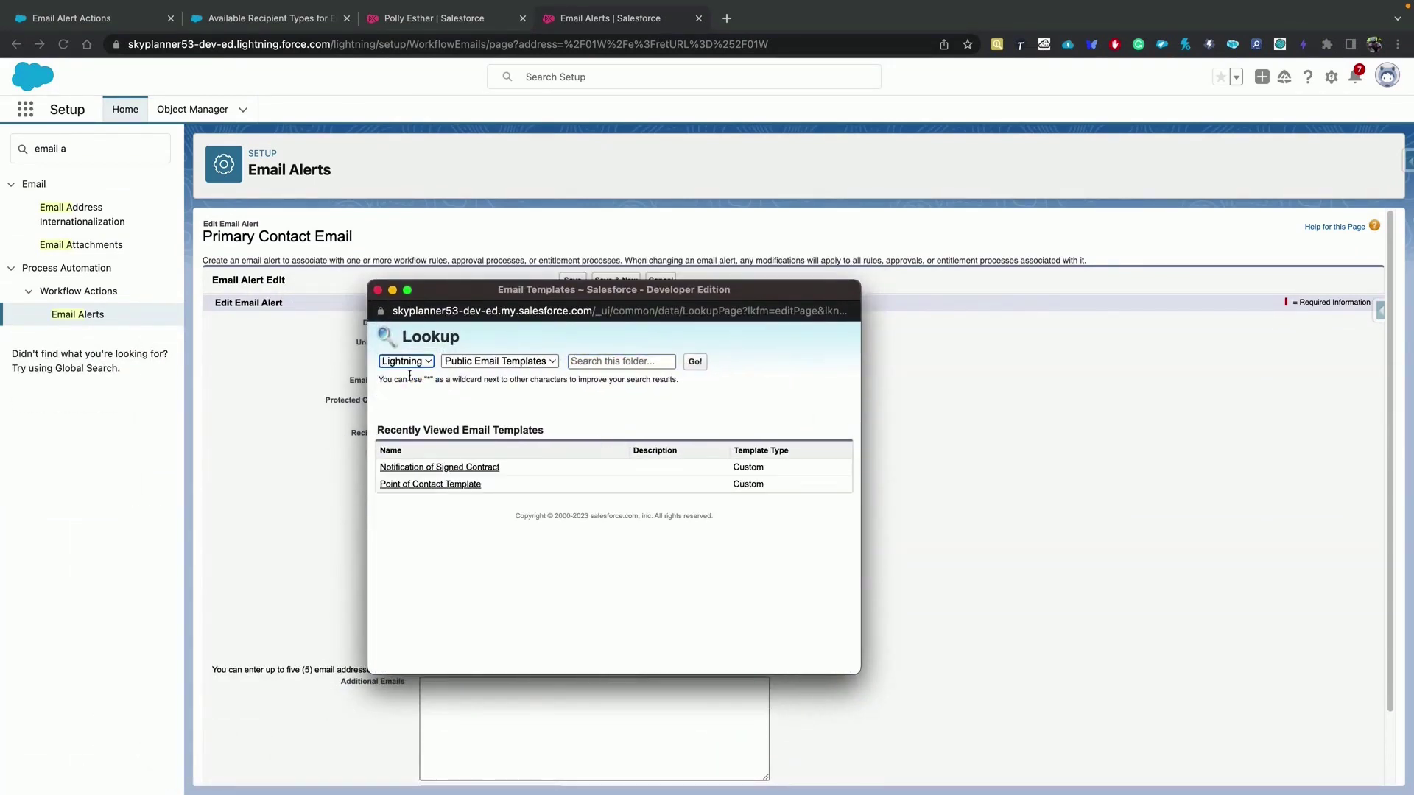
{"action": "left_click", "coordinate": [436, 485]}
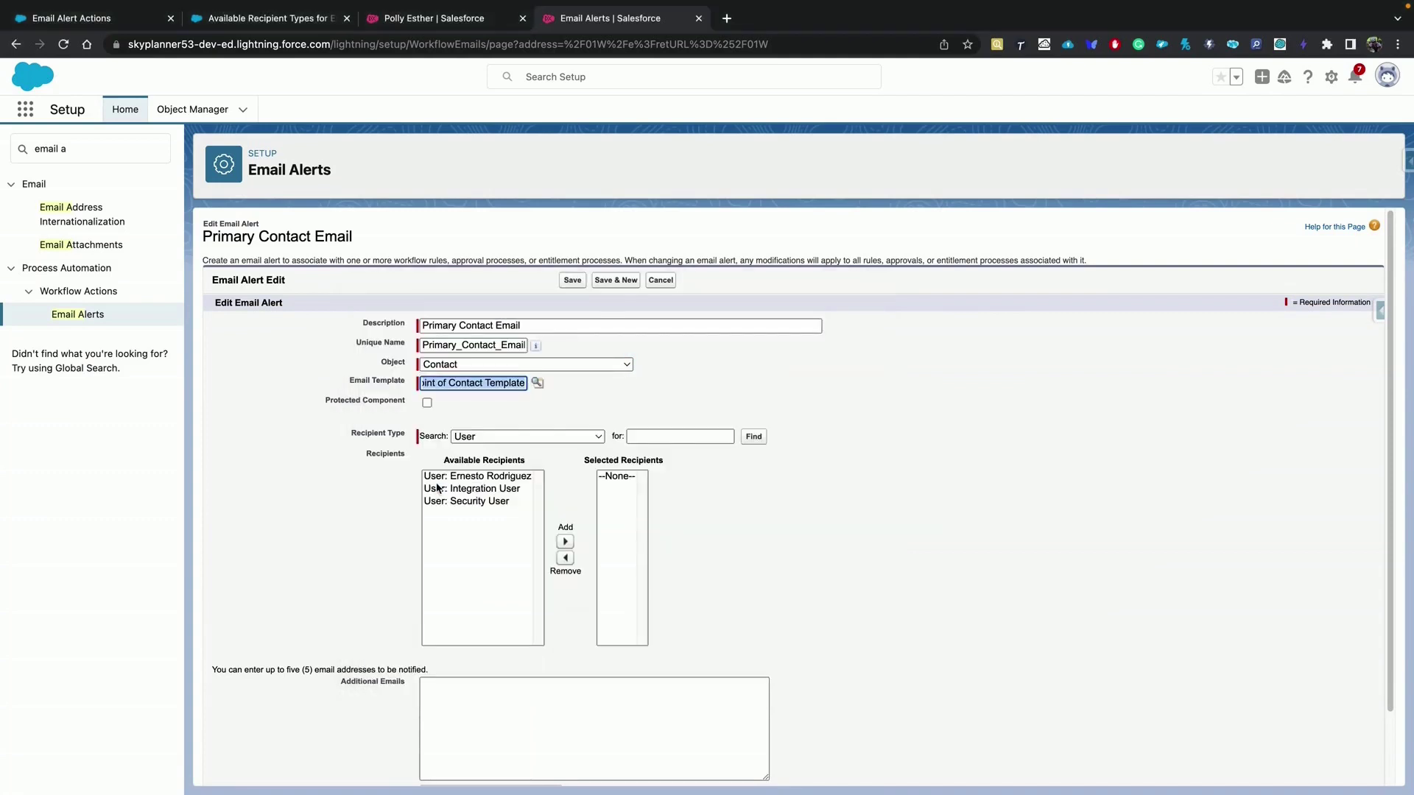
{"action": "left_click", "coordinate": [559, 405]}
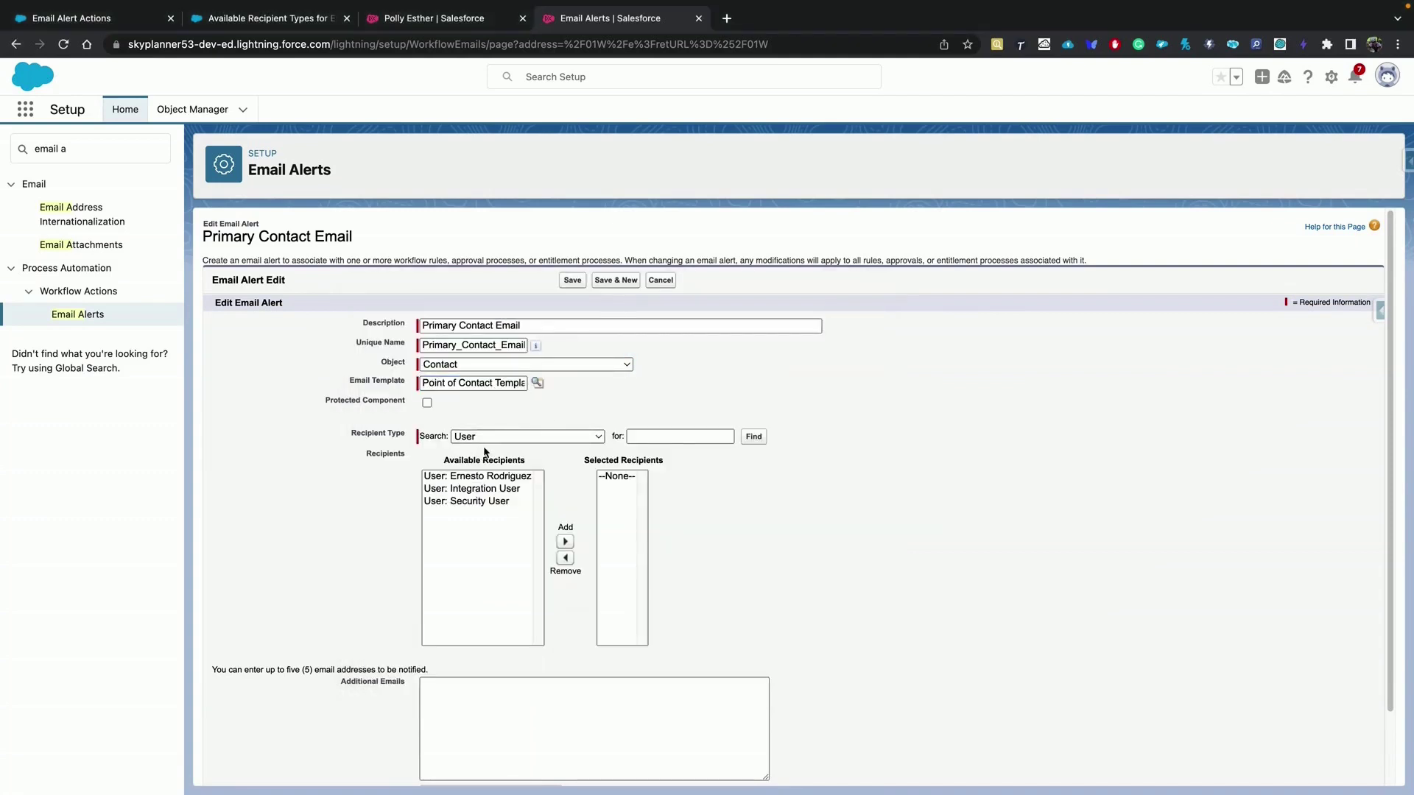
- Add 'Email Field: Email' as the alert's recipient and save the alert
{"action": "left_click", "coordinate": [514, 439]}
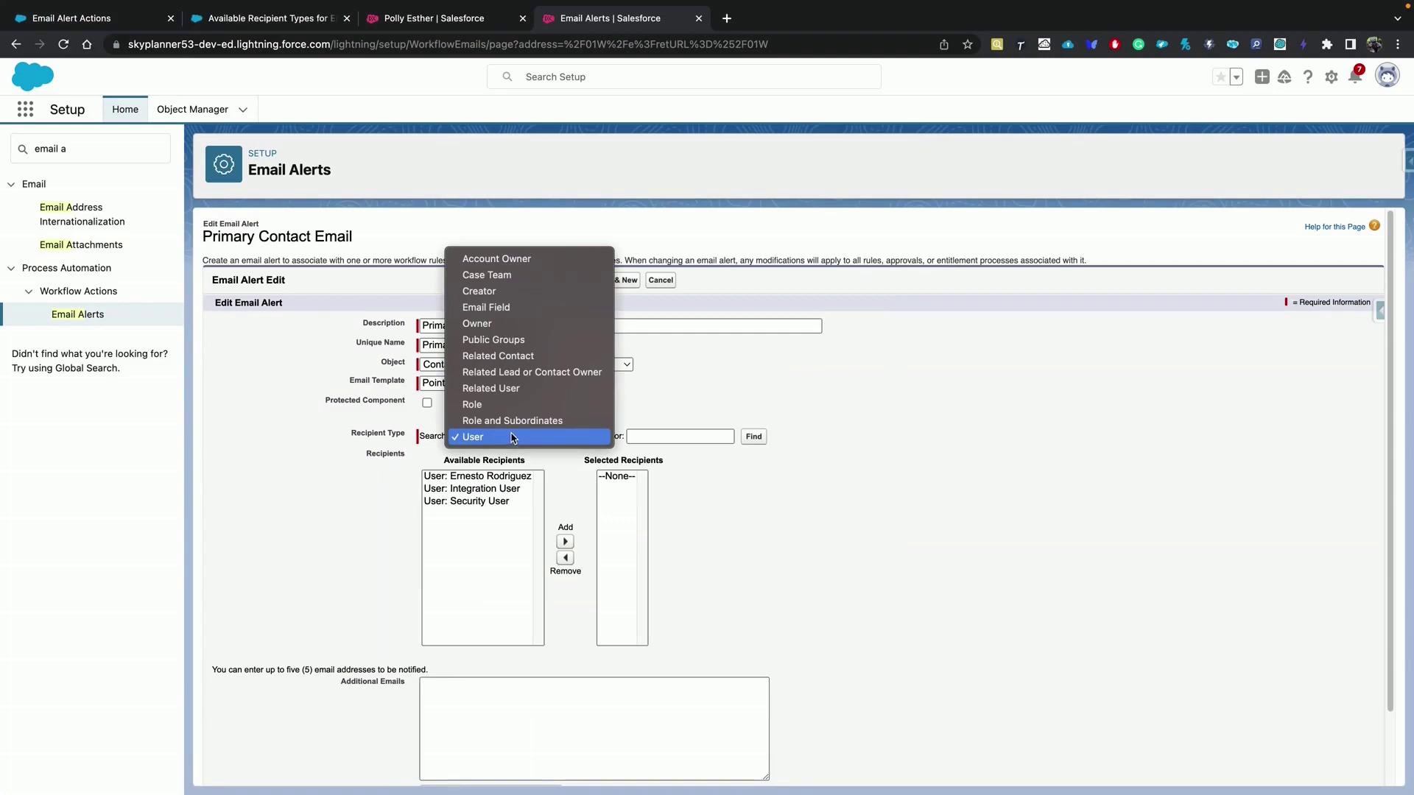
{"action": "left_click", "coordinate": [524, 312]}
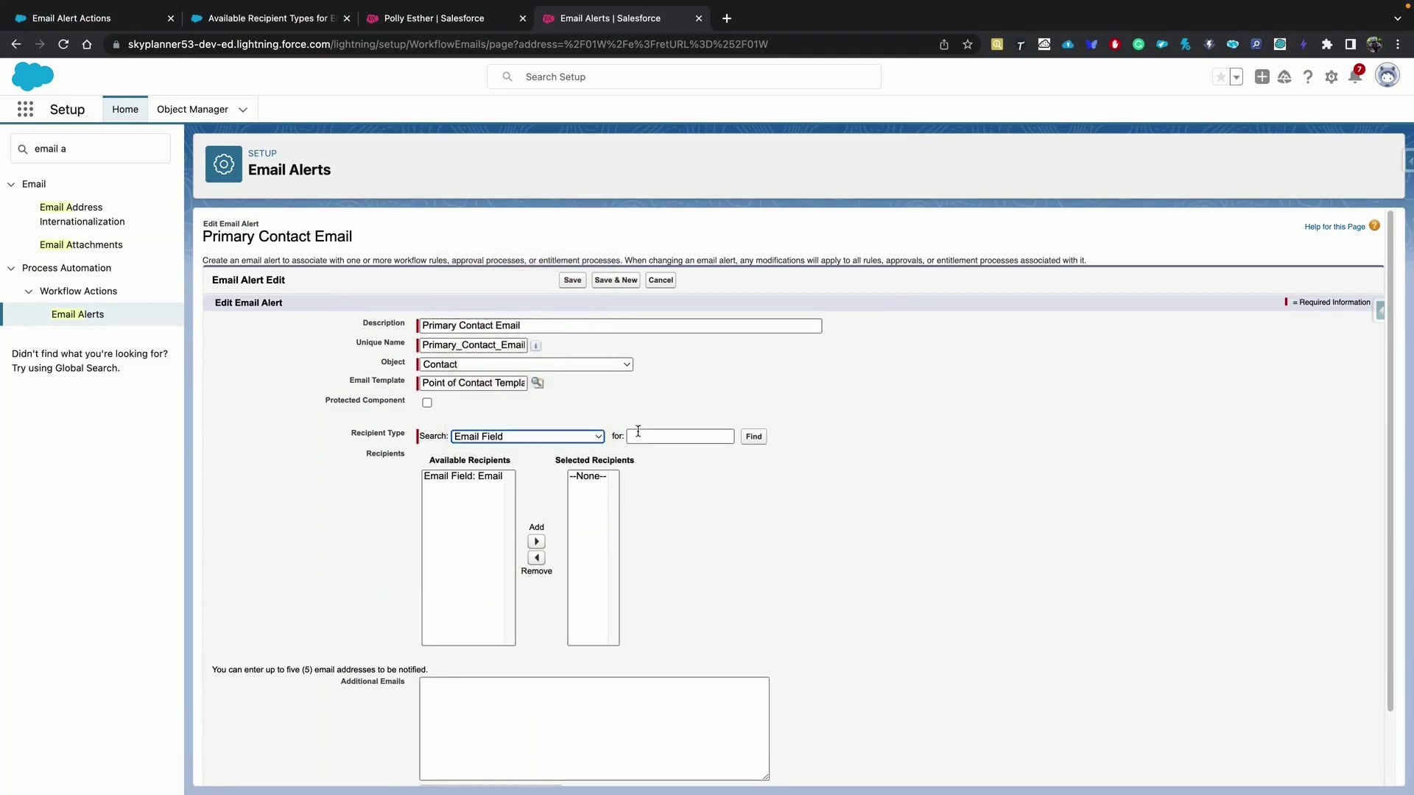
{"action": "left_click", "coordinate": [482, 478]}
{"action": "left_click", "coordinate": [536, 541]}
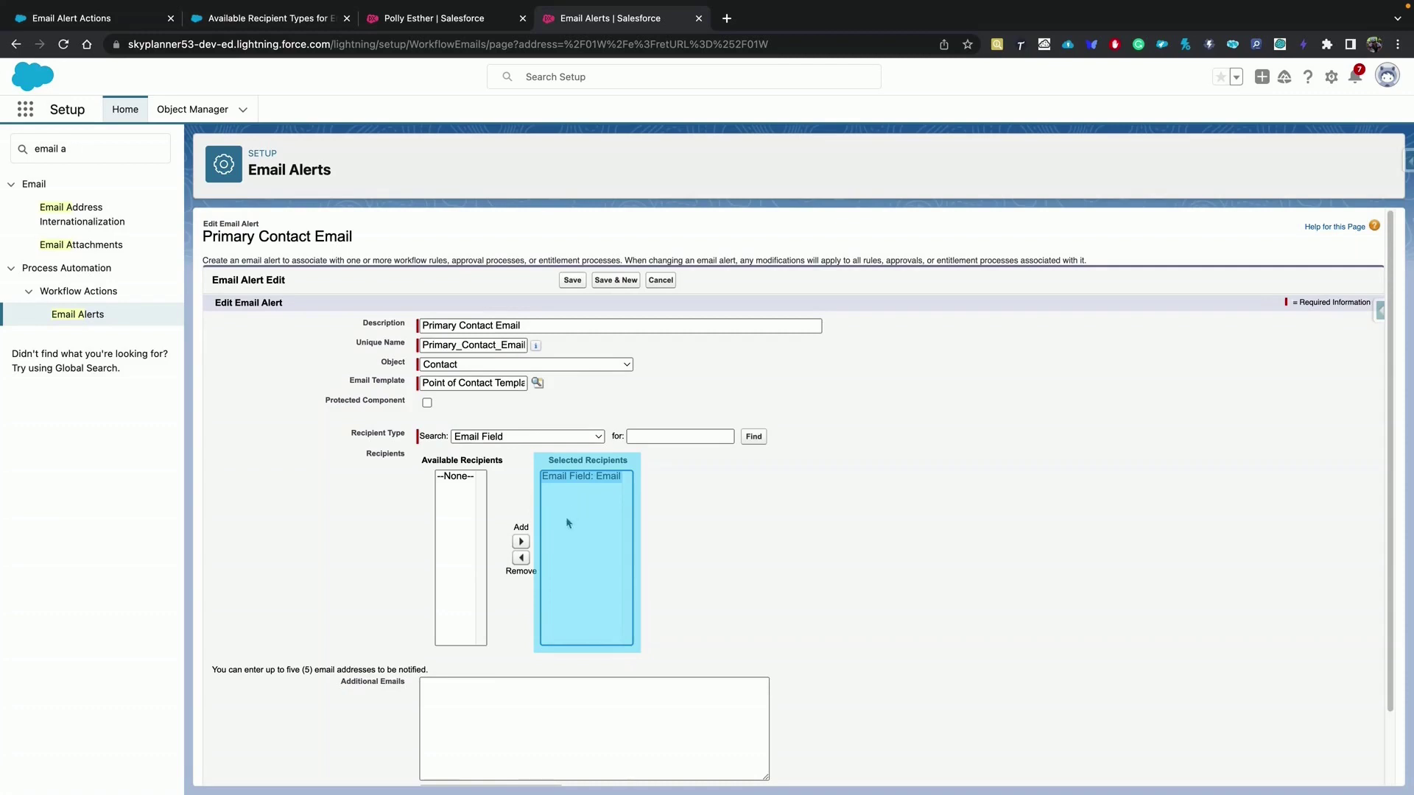
{"action": "scroll", "coordinate": [485, 594], "scroll_direction": "down", "scroll_amount": 2}
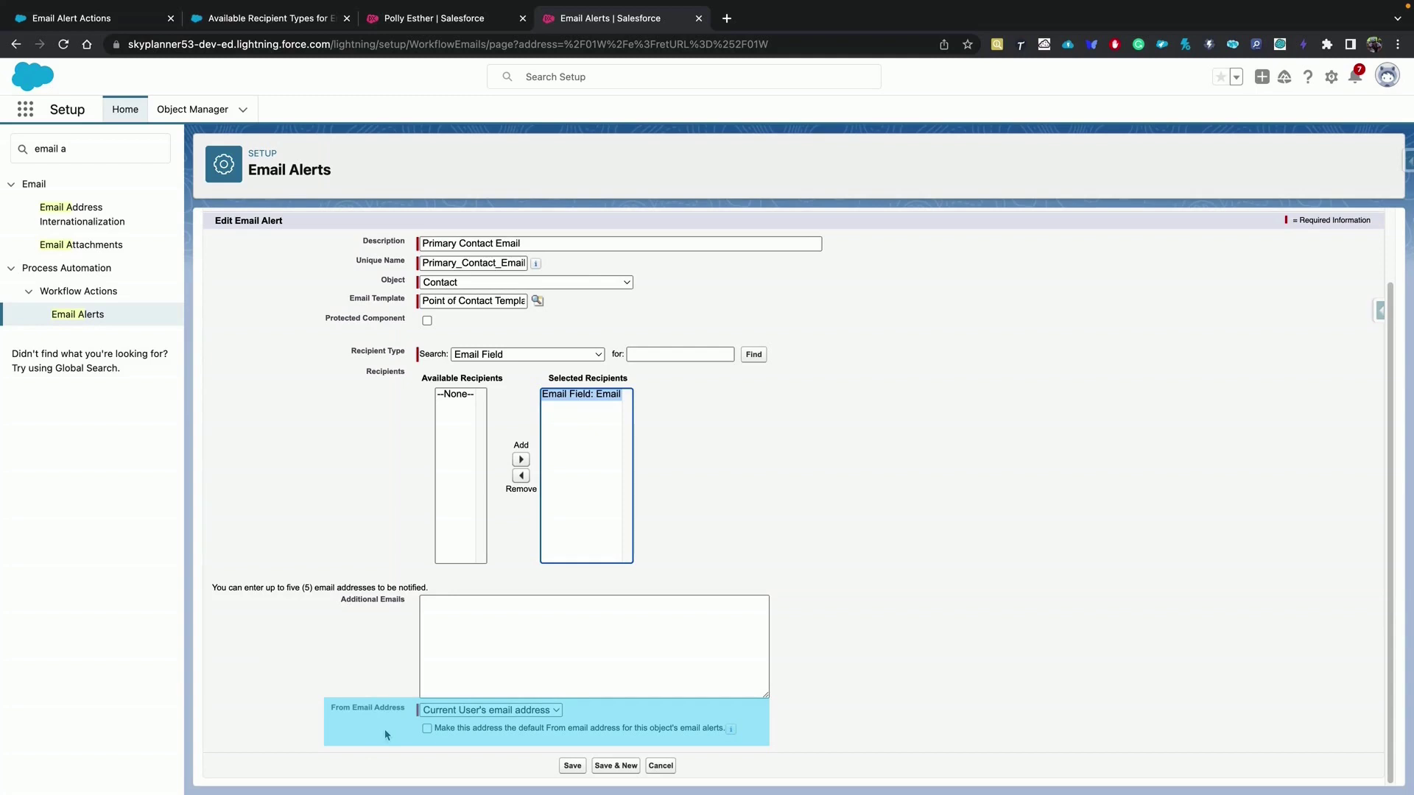
{"action": "left_click", "coordinate": [572, 768]}
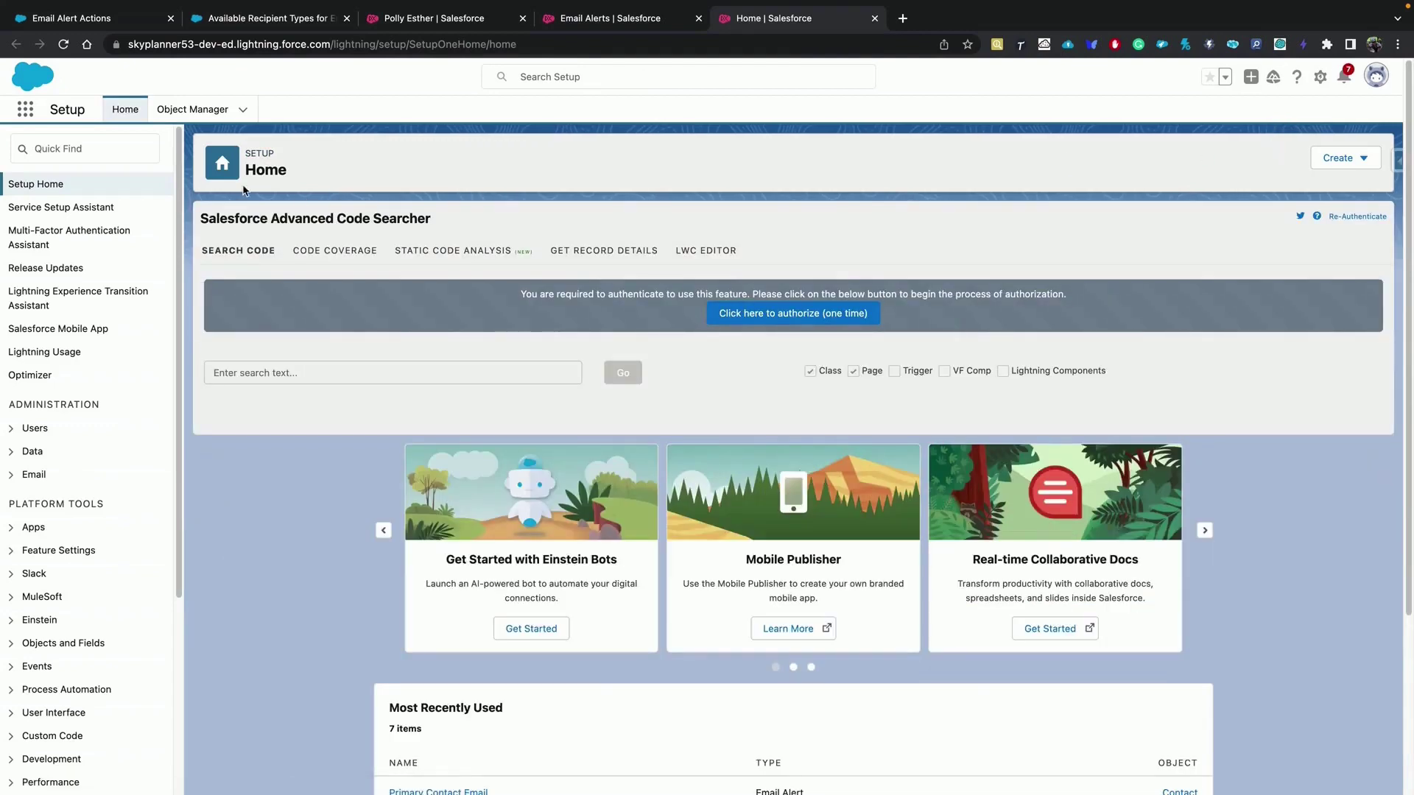
- Find Flows through Quick Find 'flow' and launch the Flow Trigger Explorer
{"action": "left_click", "coordinate": [61, 151]}
{"action": "type", "text": "f"}
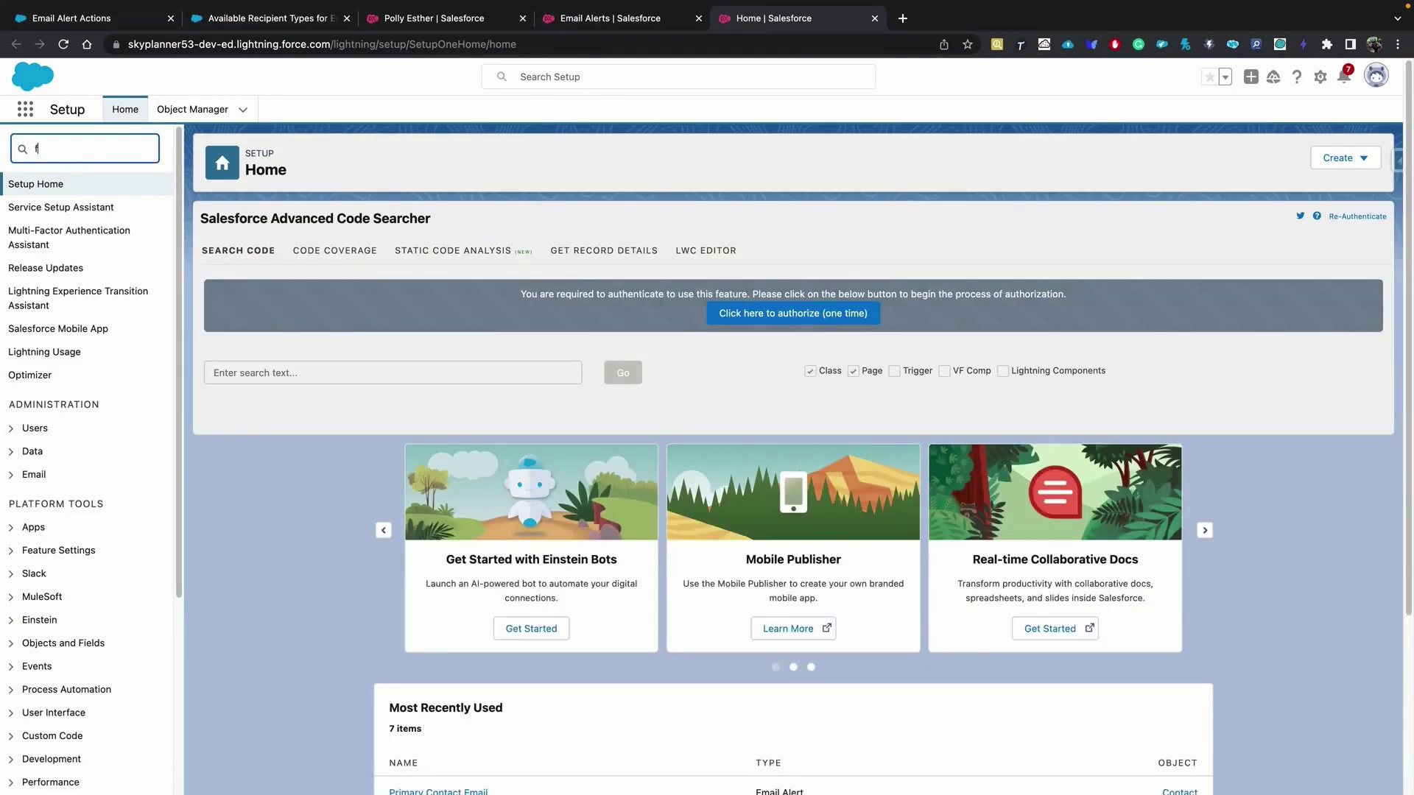
{"action": "type", "text": "low"}
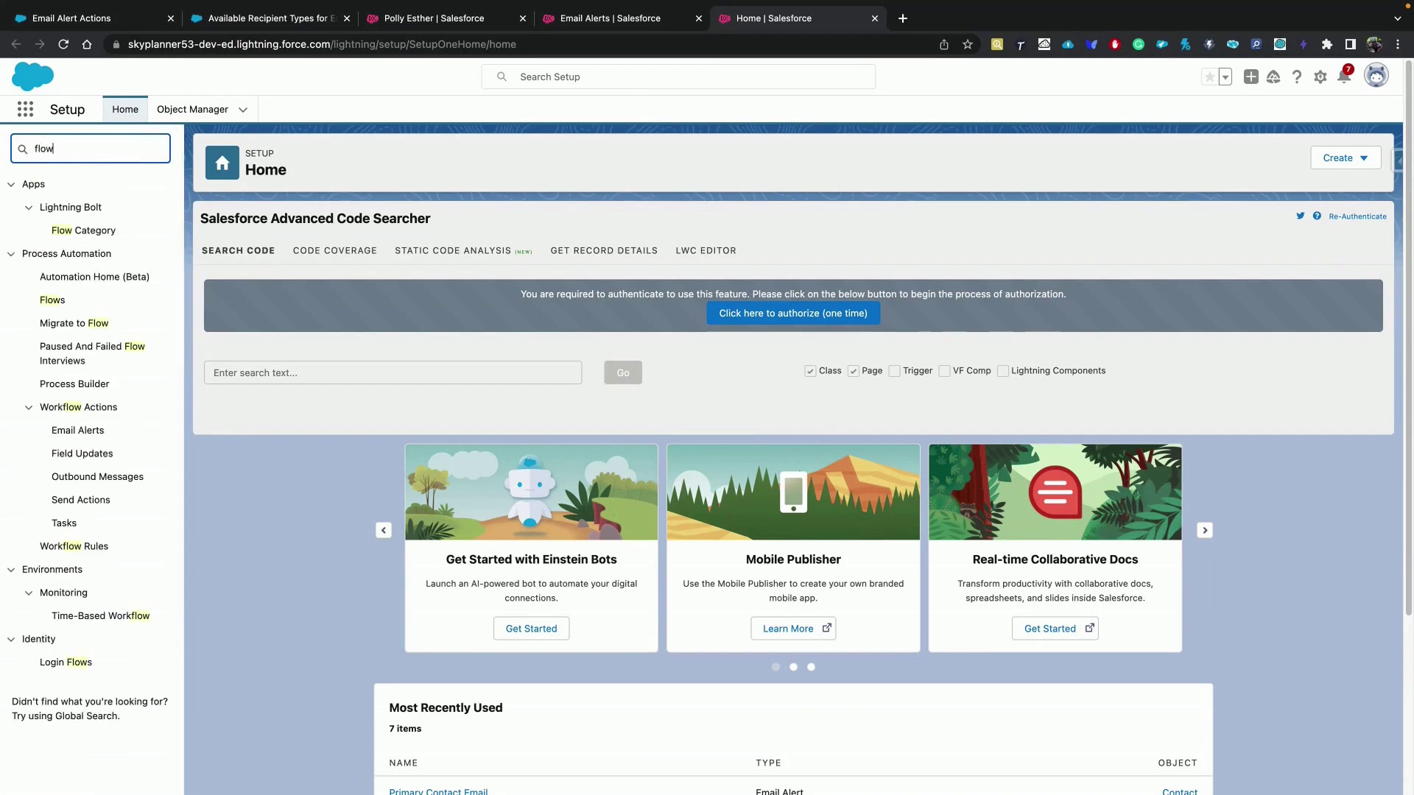
{"action": "left_click", "coordinate": [52, 300]}
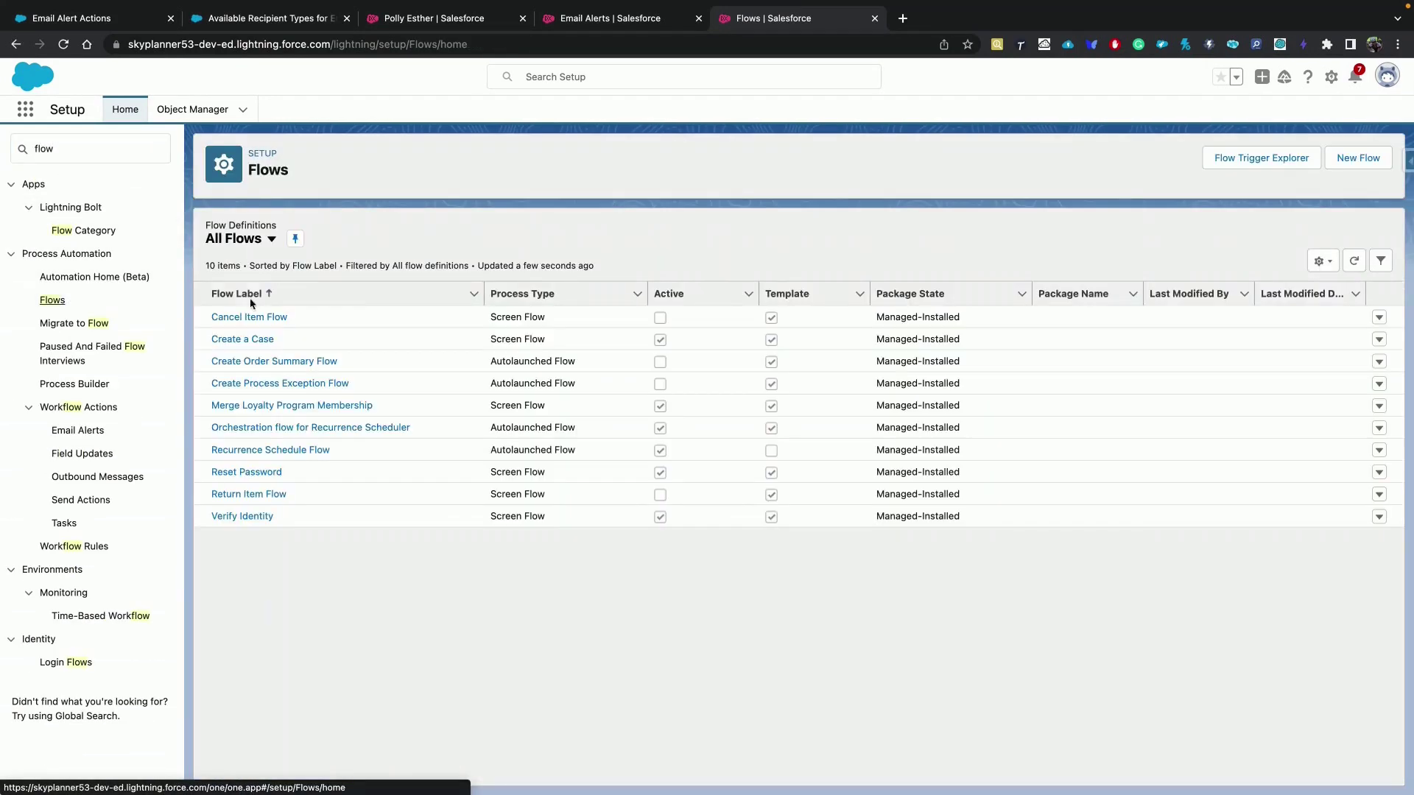
{"action": "left_click", "coordinate": [1245, 156]}
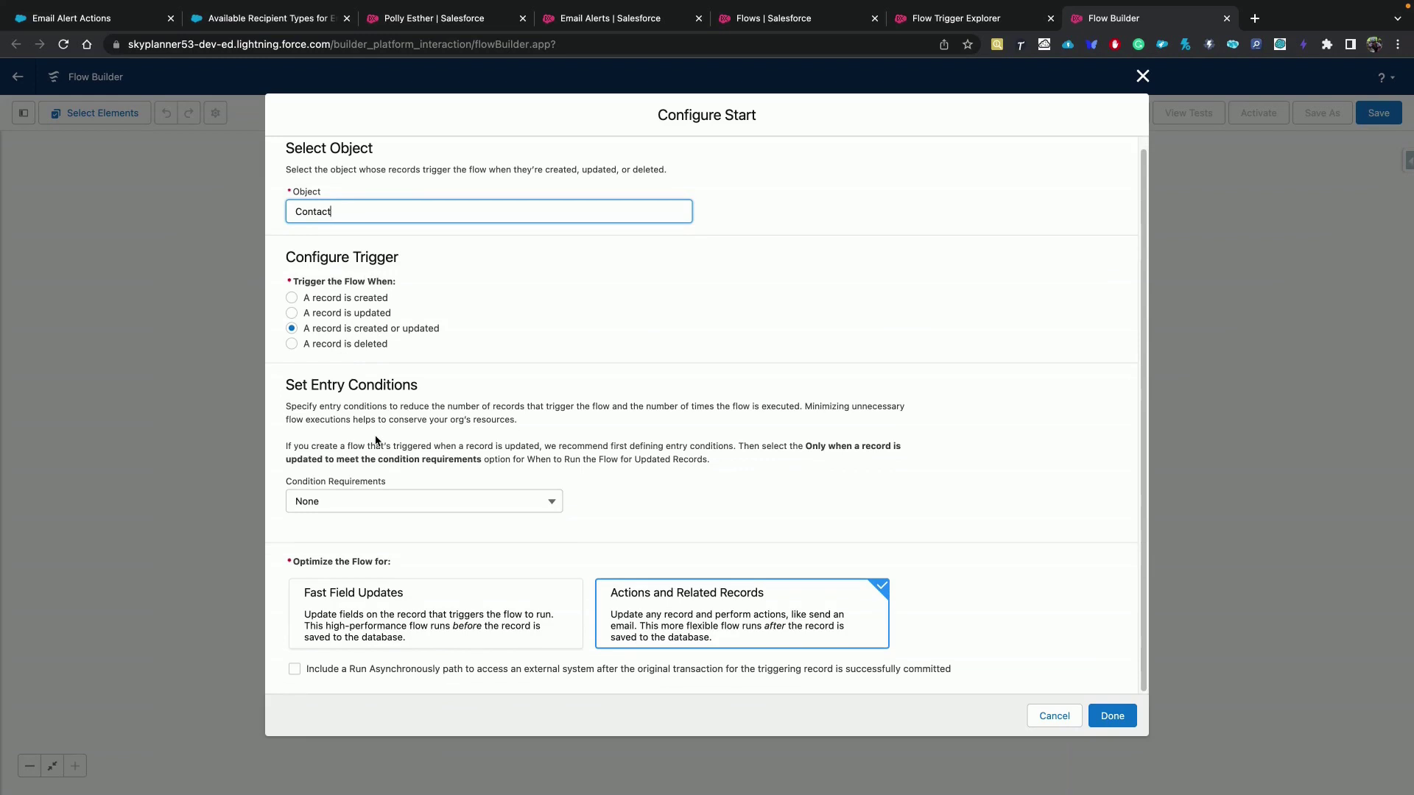
- Require all conditions met, with entry condition Primary_Contact__c Equals True
{"action": "scroll", "coordinate": [376, 362], "scroll_direction": "down", "scroll_amount": 1}
{"action": "left_click", "coordinate": [365, 507]}
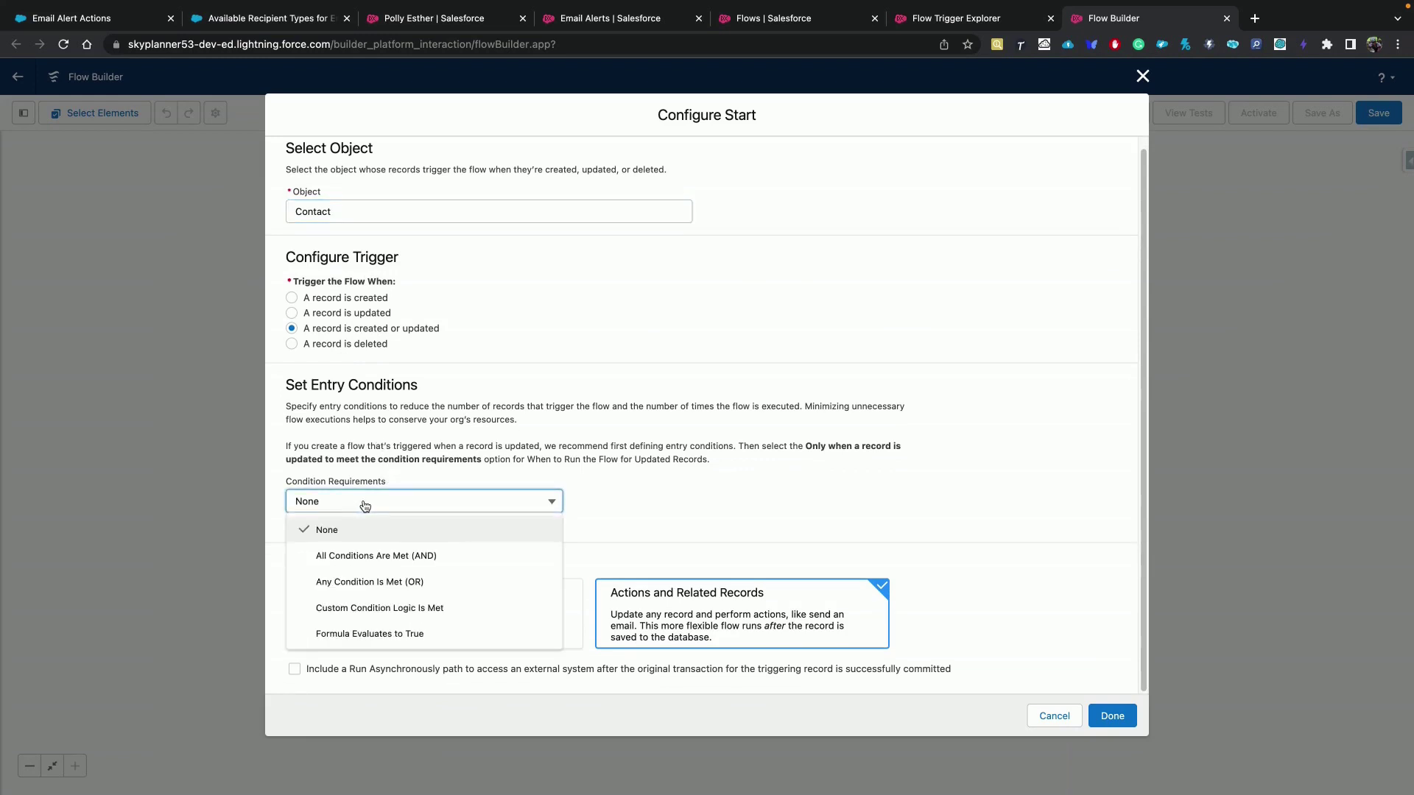
{"action": "left_click", "coordinate": [374, 557]}
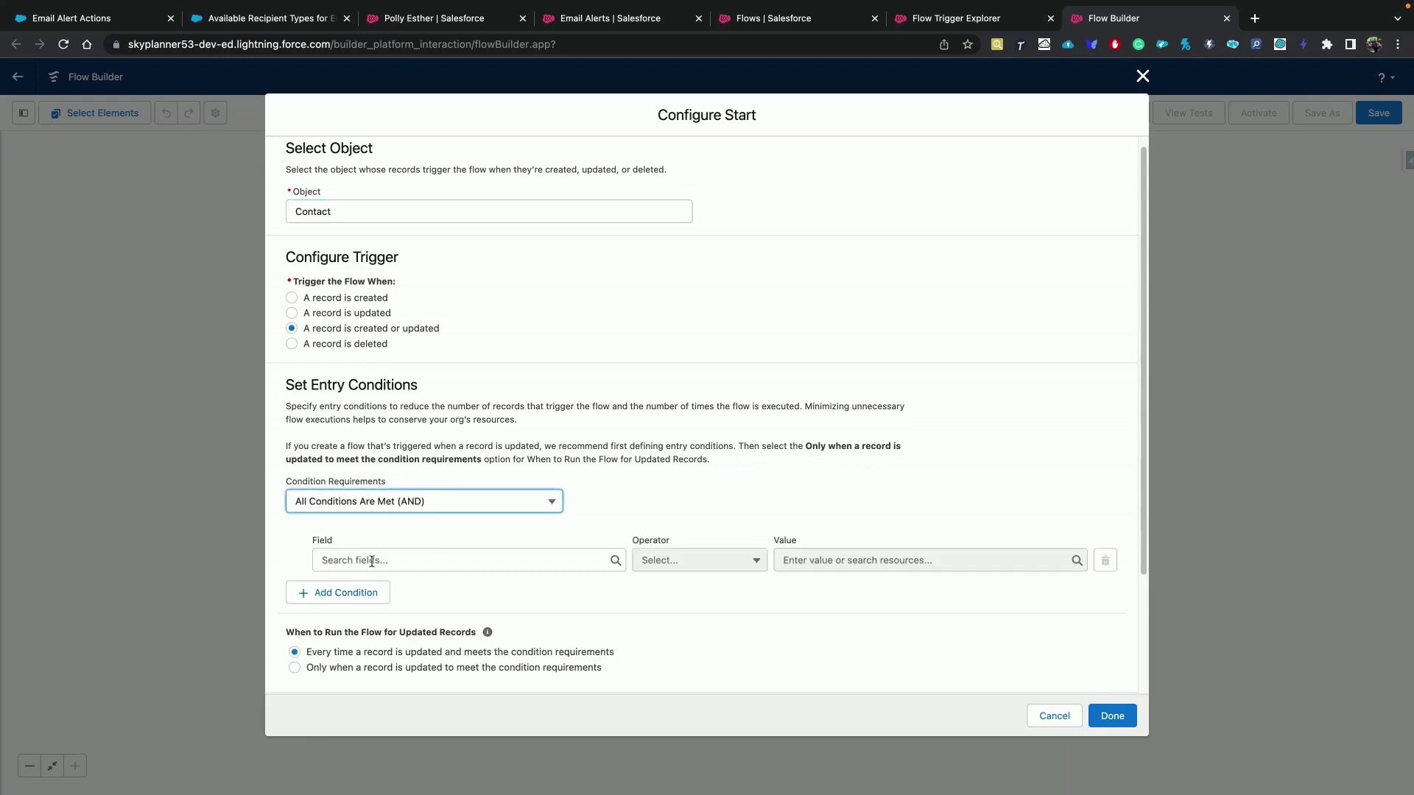
{"action": "left_click", "coordinate": [376, 561]}
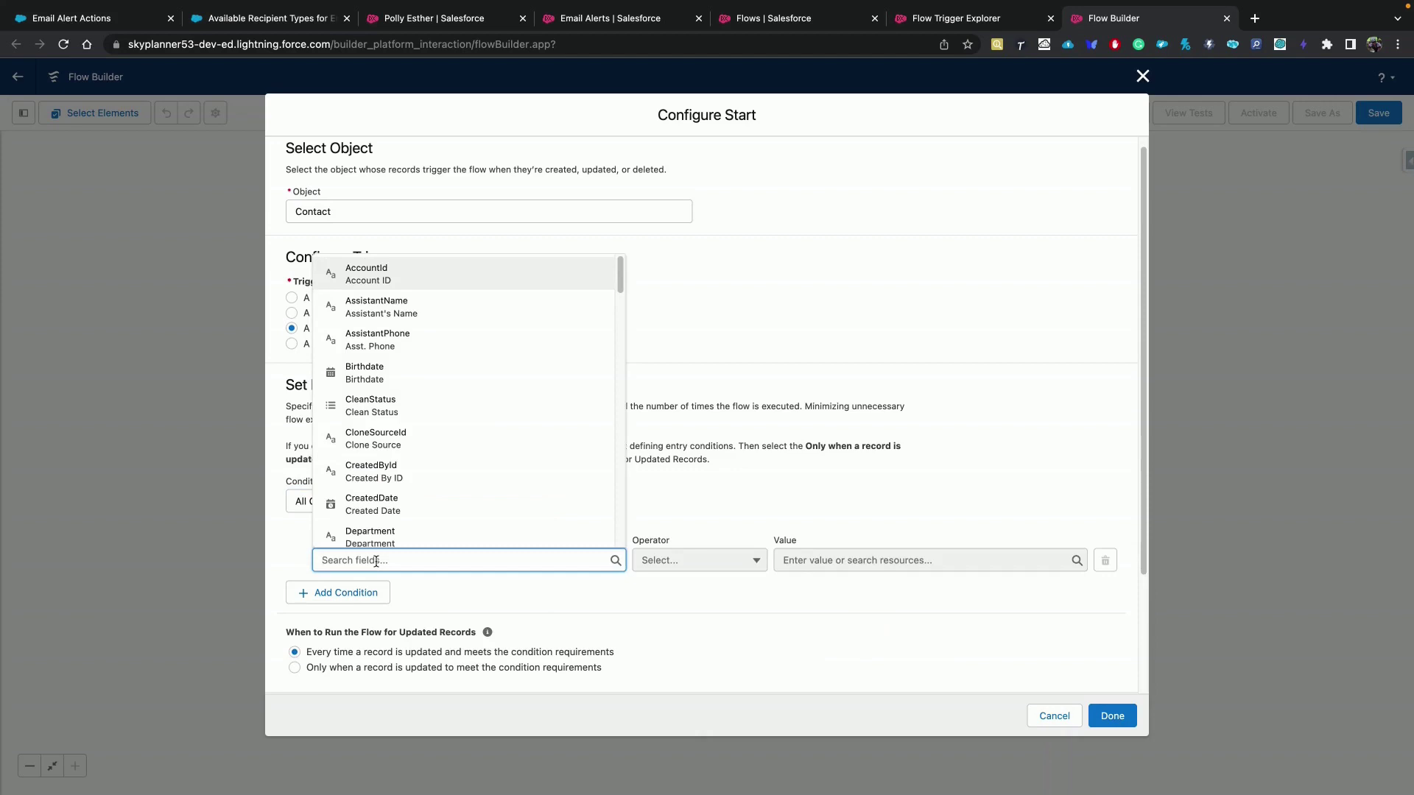
{"action": "type", "text": "pro"}
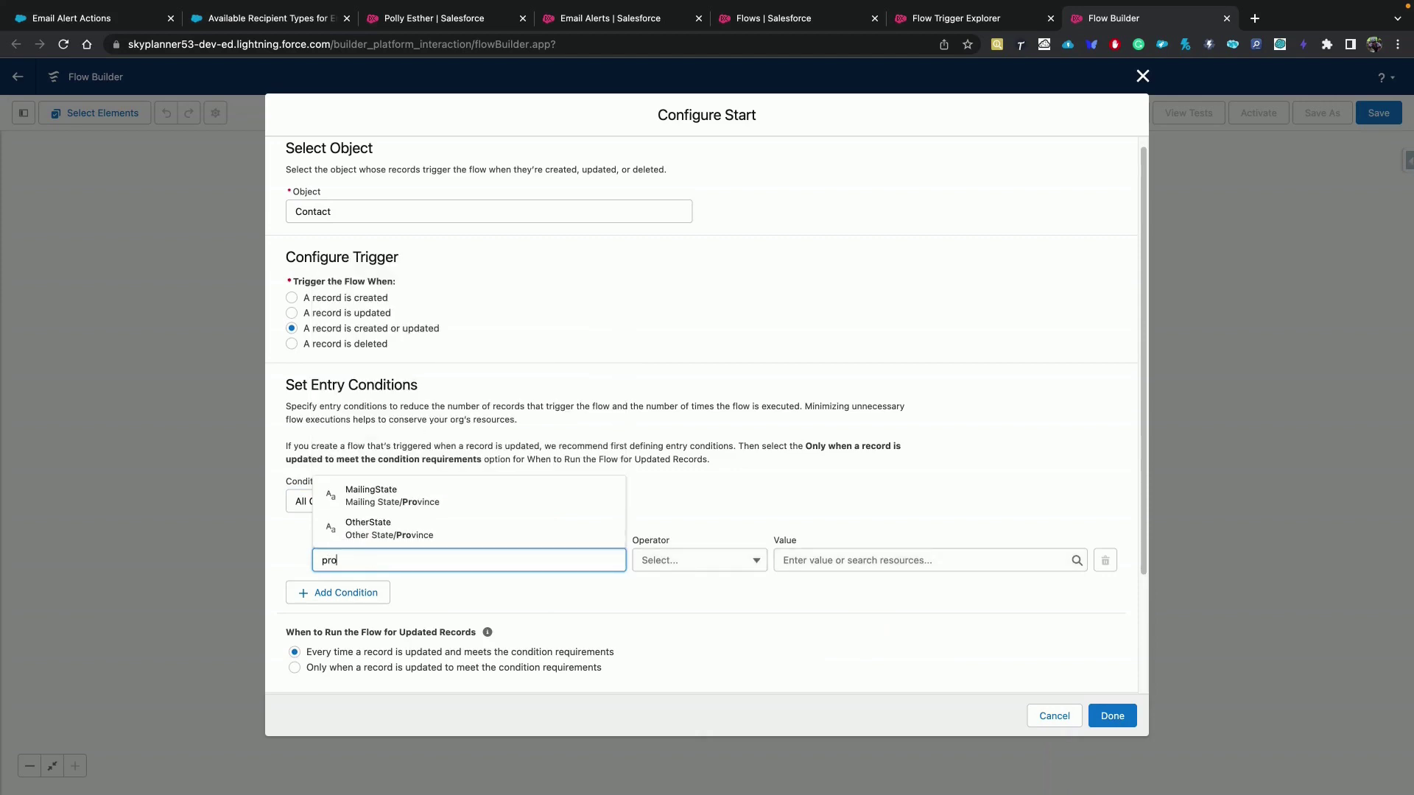
{"action": "key", "text": "BackSpace"}
{"action": "type", "text": "i"}
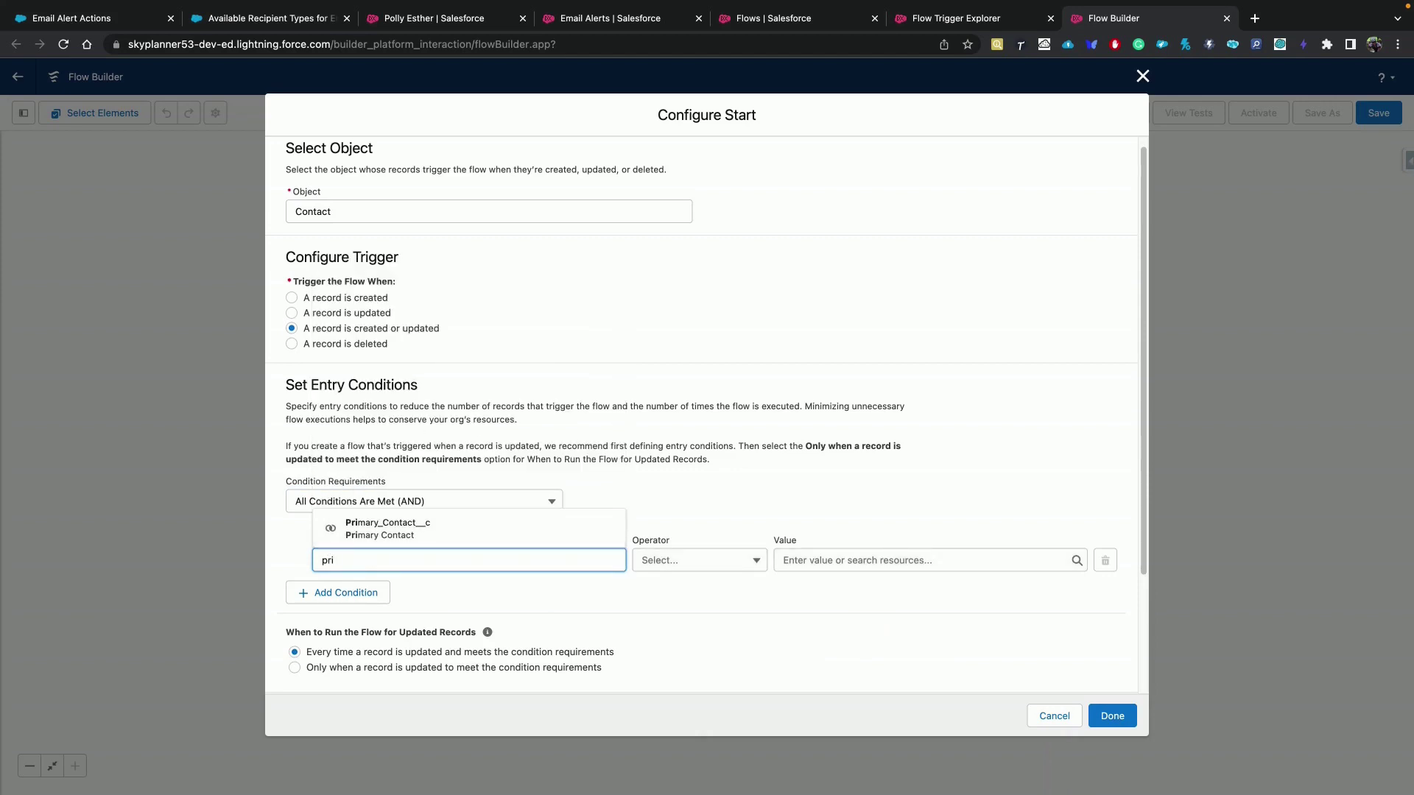
{"action": "left_click", "coordinate": [441, 527]}
{"action": "left_click", "coordinate": [892, 559]}
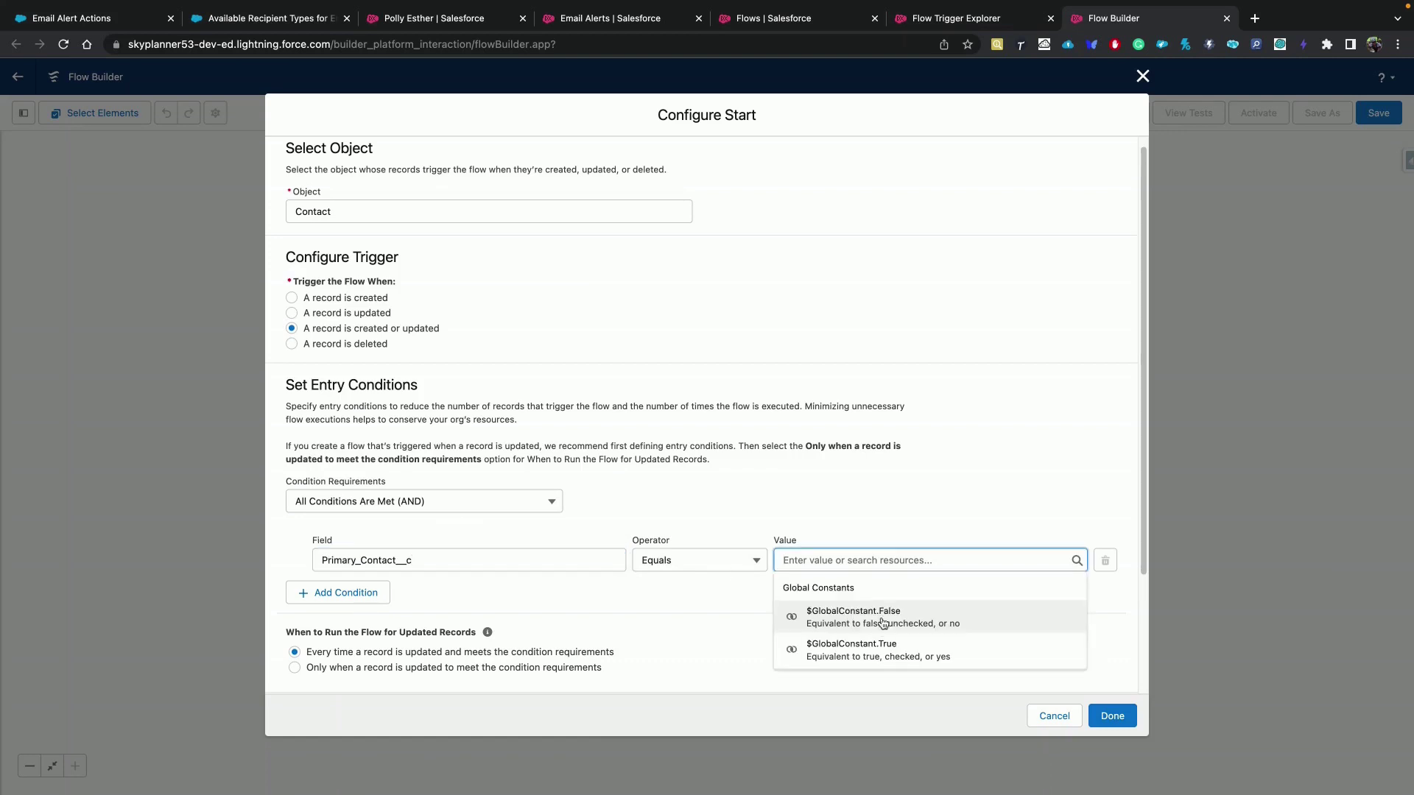
{"action": "left_click", "coordinate": [884, 648]}
- Make the flow run only when an updated record meets the condition, and confirm the start settings
{"action": "scroll", "coordinate": [518, 616], "scroll_direction": "down", "scroll_amount": 2}
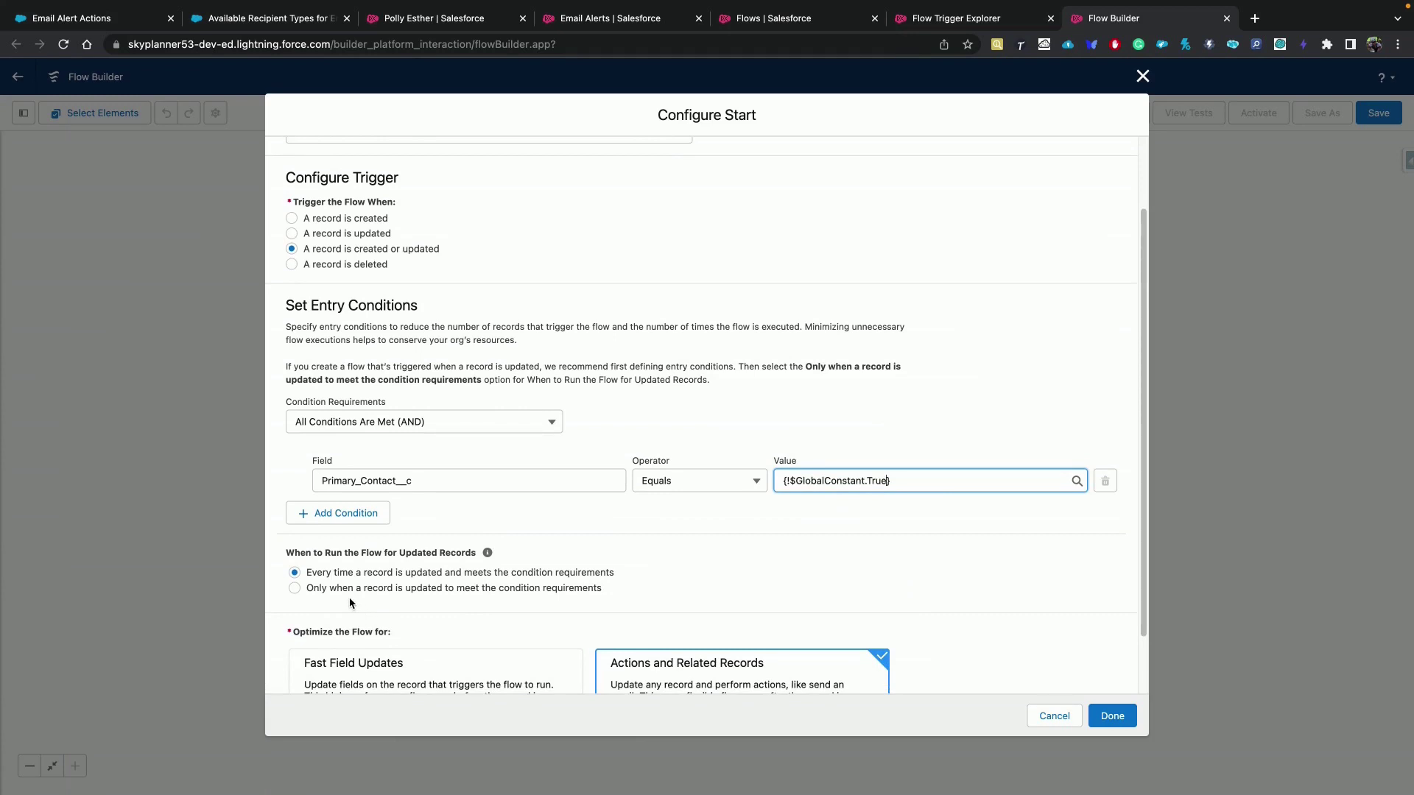
{"action": "left_click", "coordinate": [294, 588]}
{"action": "scroll", "coordinate": [343, 612], "scroll_direction": "down", "scroll_amount": 2}
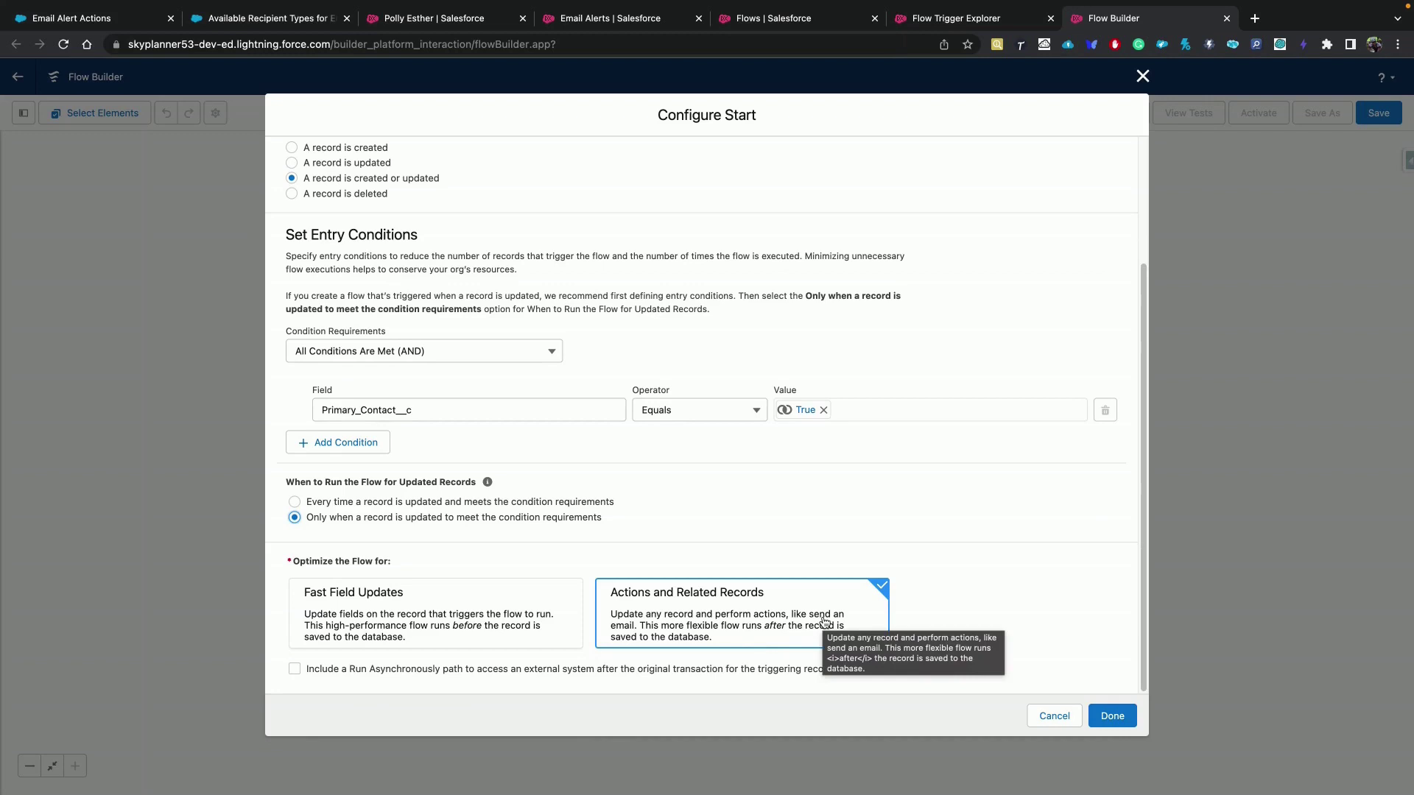
{"action": "left_click", "coordinate": [1113, 718]}
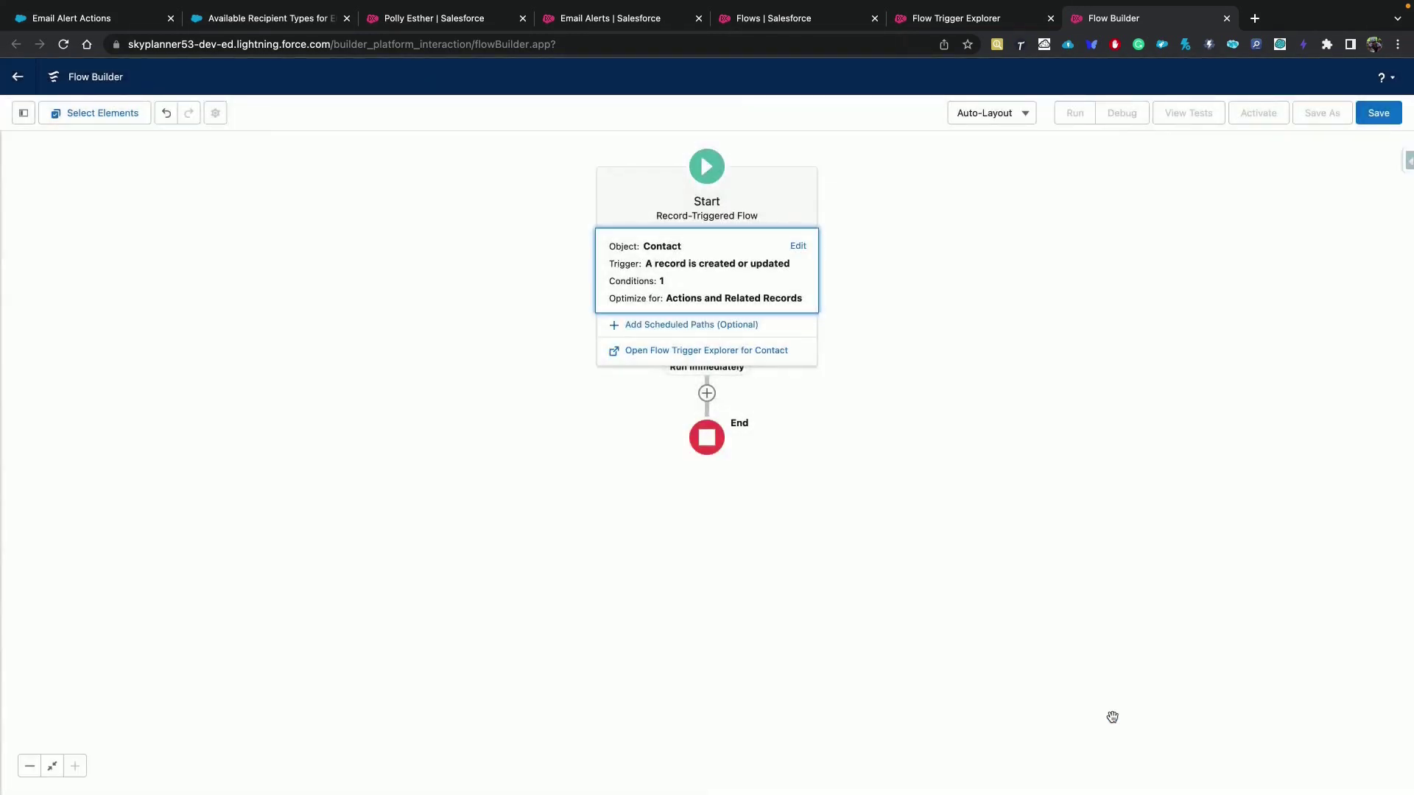
- Add a Send Email Alert action using Primary Contact Email, labelled Notify Primary Contact
{"action": "left_click", "coordinate": [707, 395]}
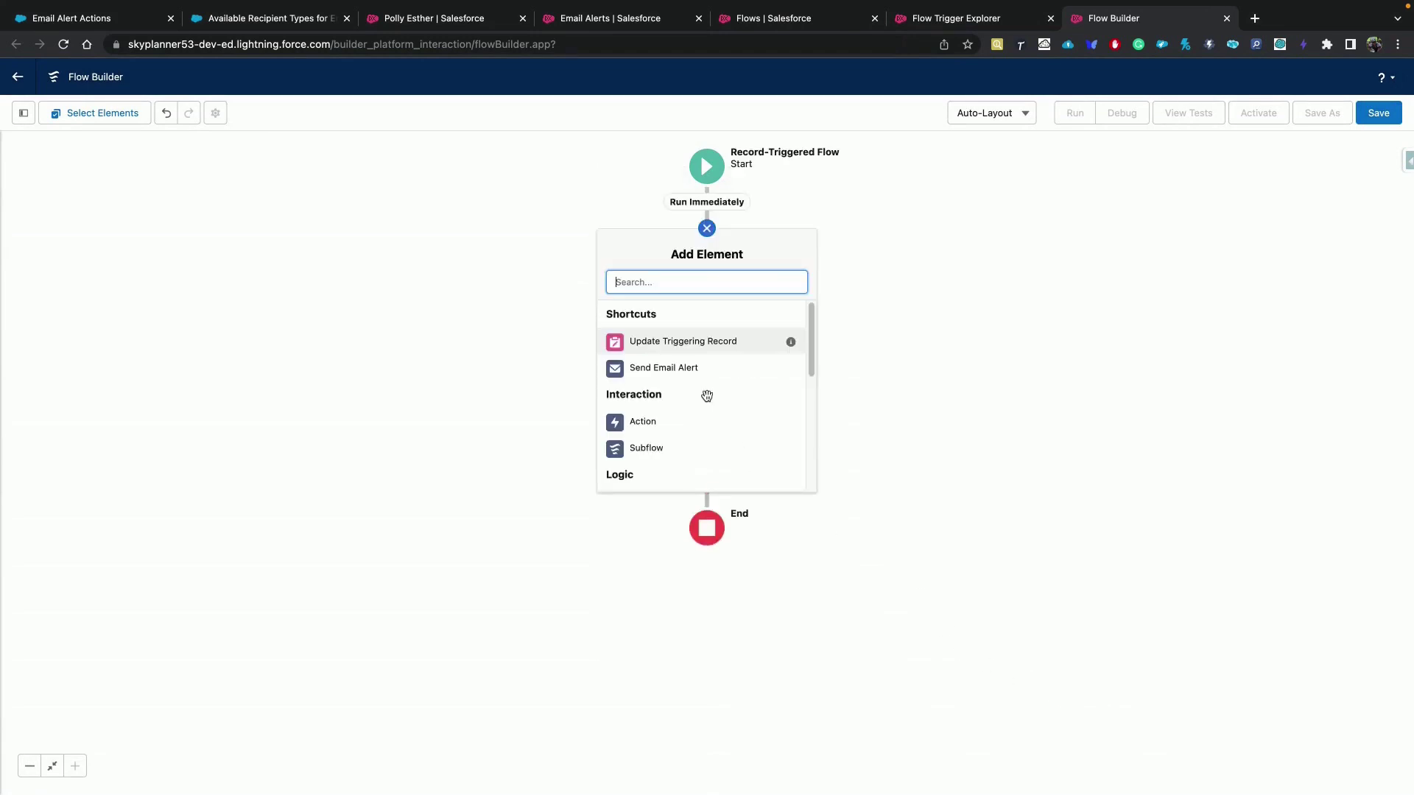
{"action": "left_click", "coordinate": [667, 378]}
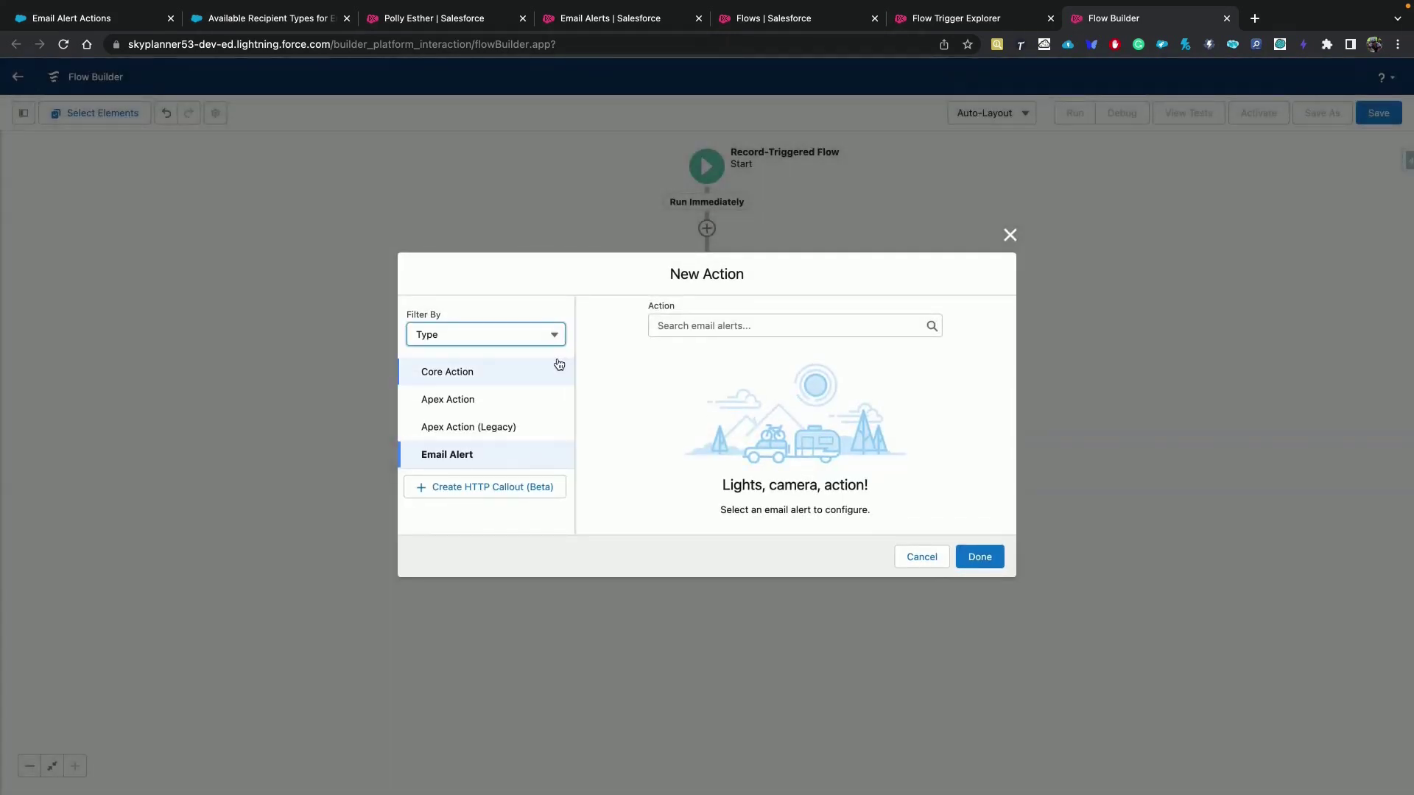
{"action": "left_click", "coordinate": [725, 325]}
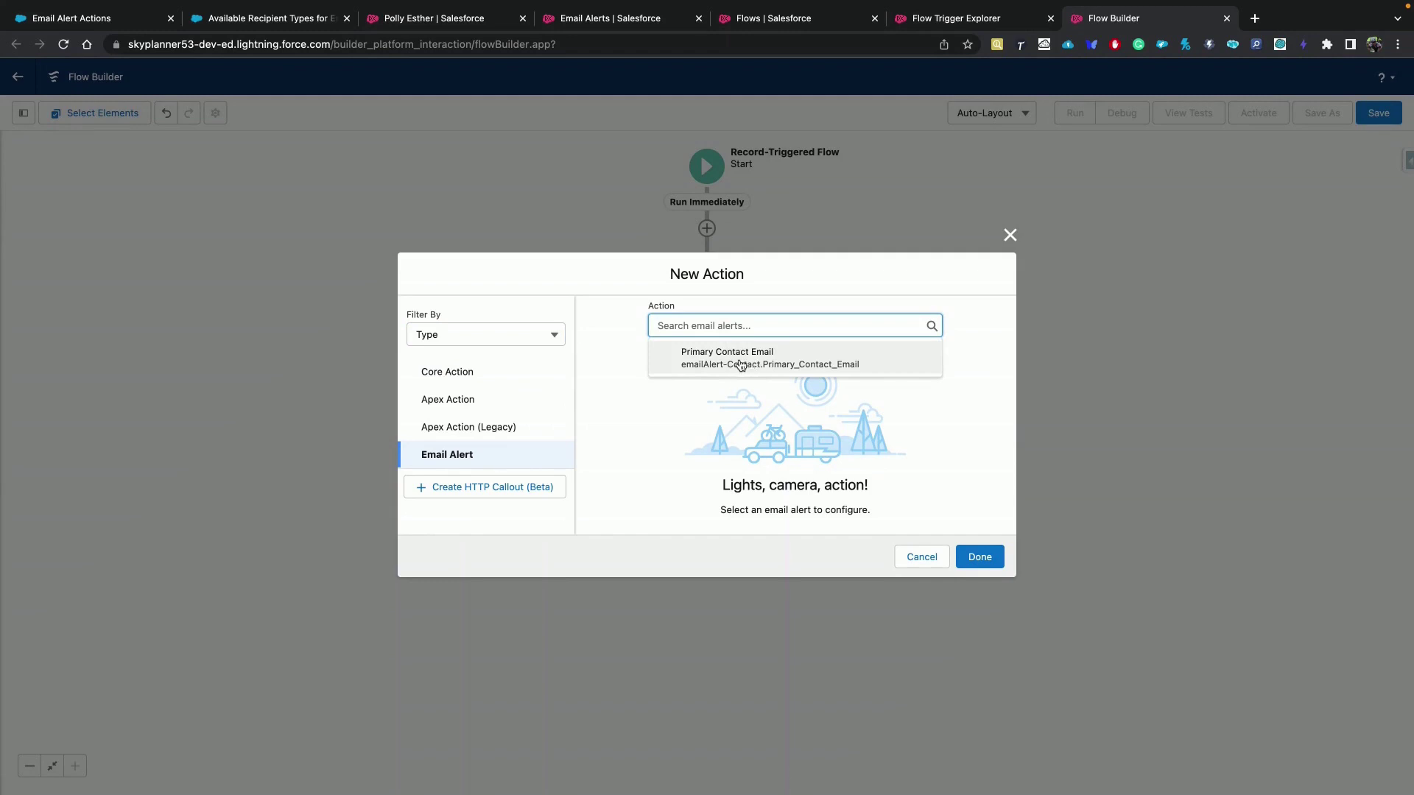
{"action": "left_click", "coordinate": [734, 364]}
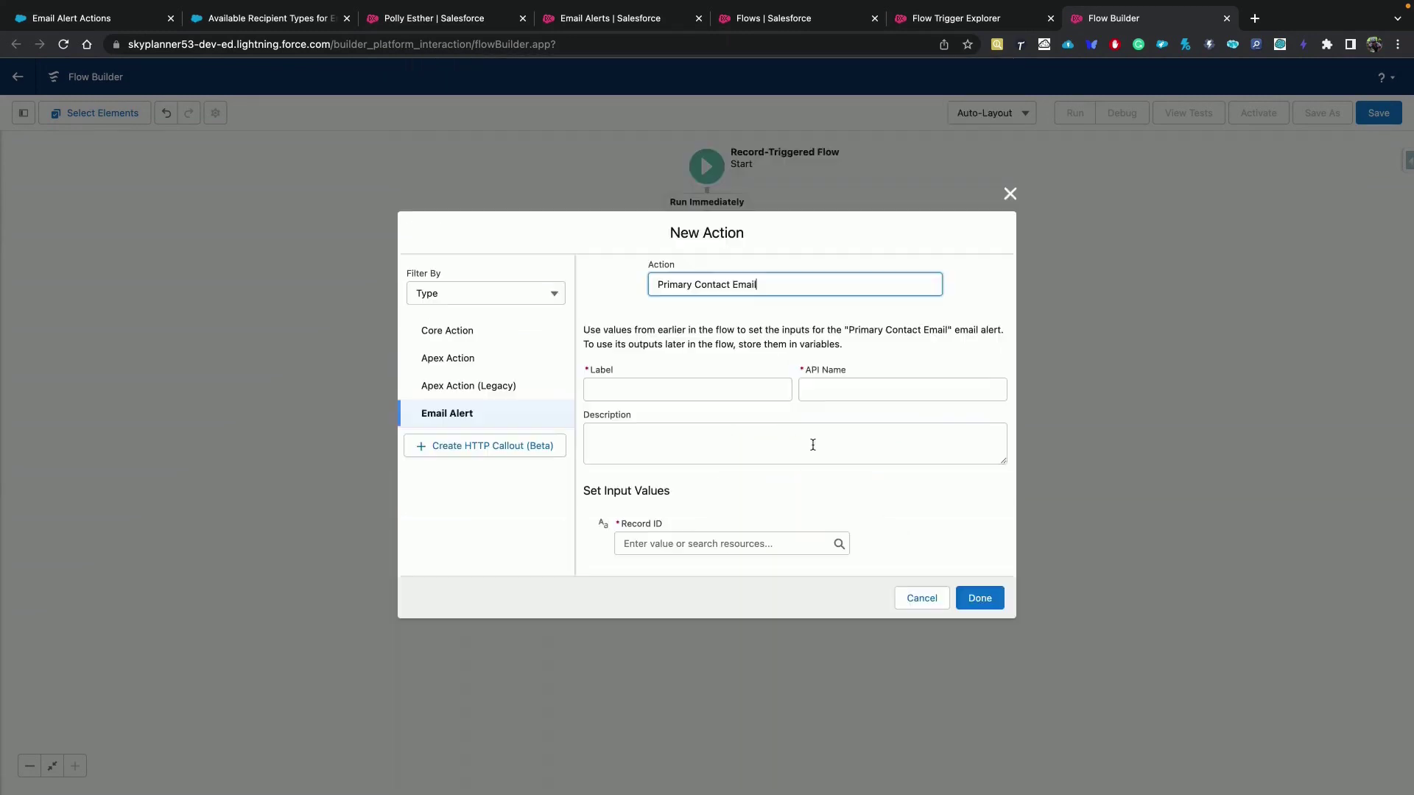
{"action": "left_click", "coordinate": [719, 391]}
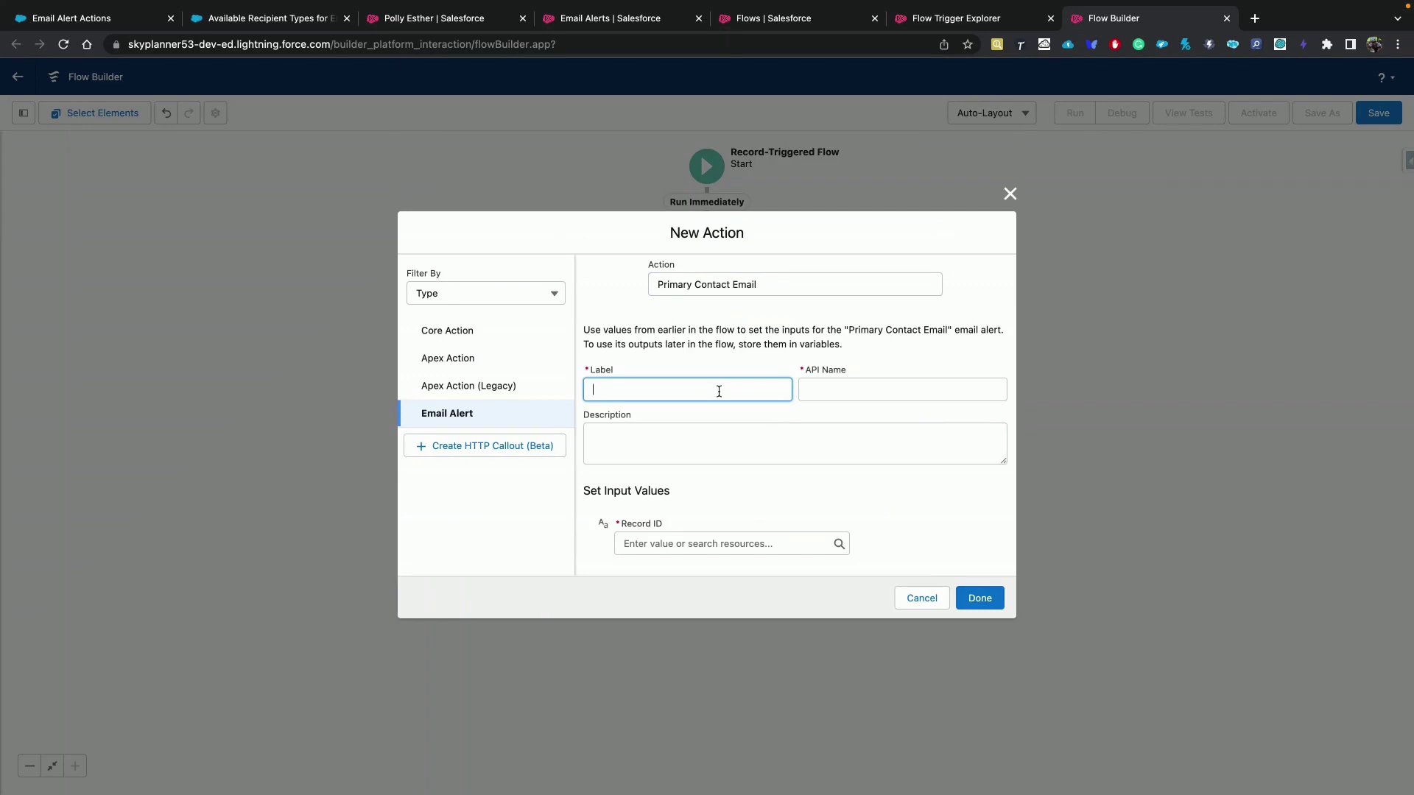
{"action": "type", "text": "Notify Primary Contact"}
{"action": "left_click", "coordinate": [849, 379]}
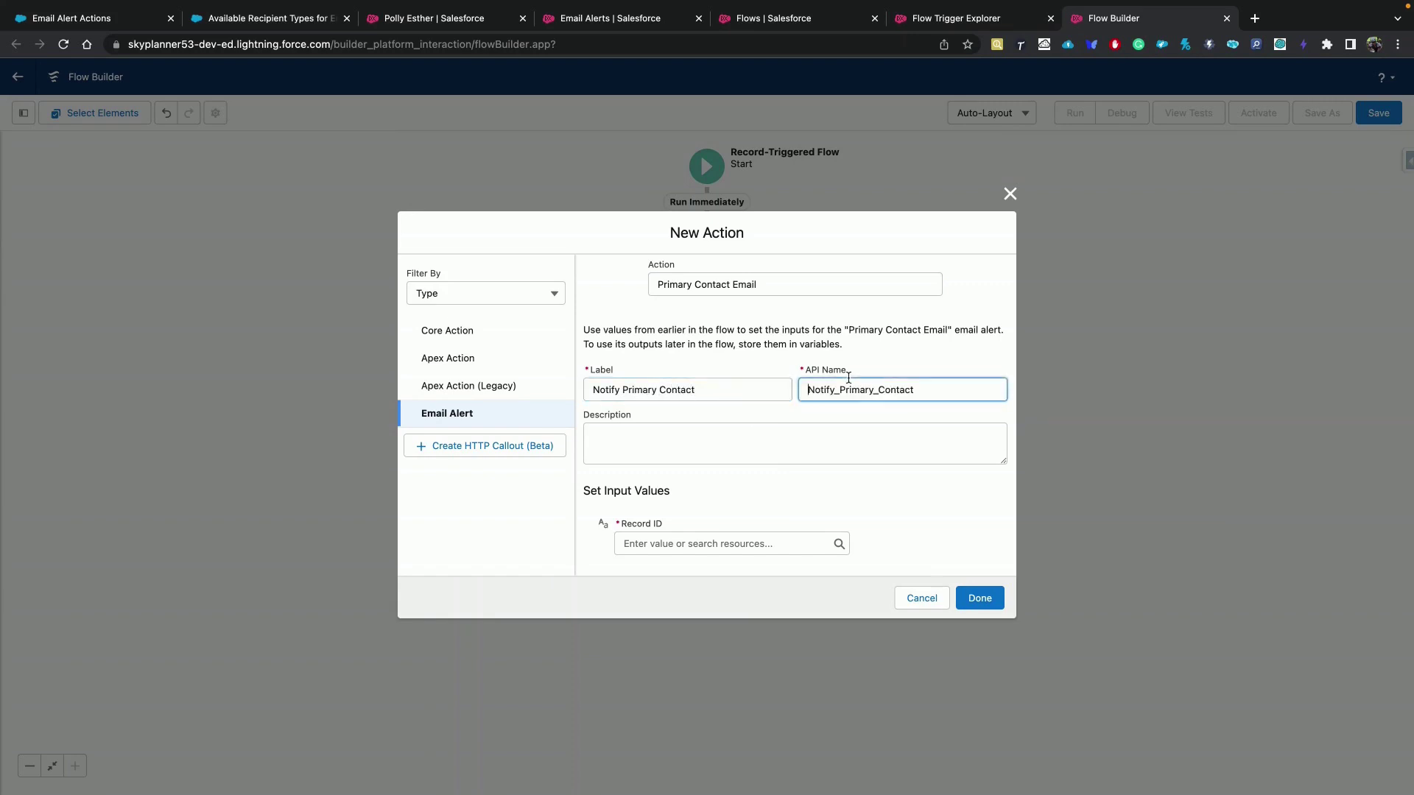
- Set the action's Record ID to {!$Record.Id} and confirm the step
{"action": "left_click", "coordinate": [685, 543]}
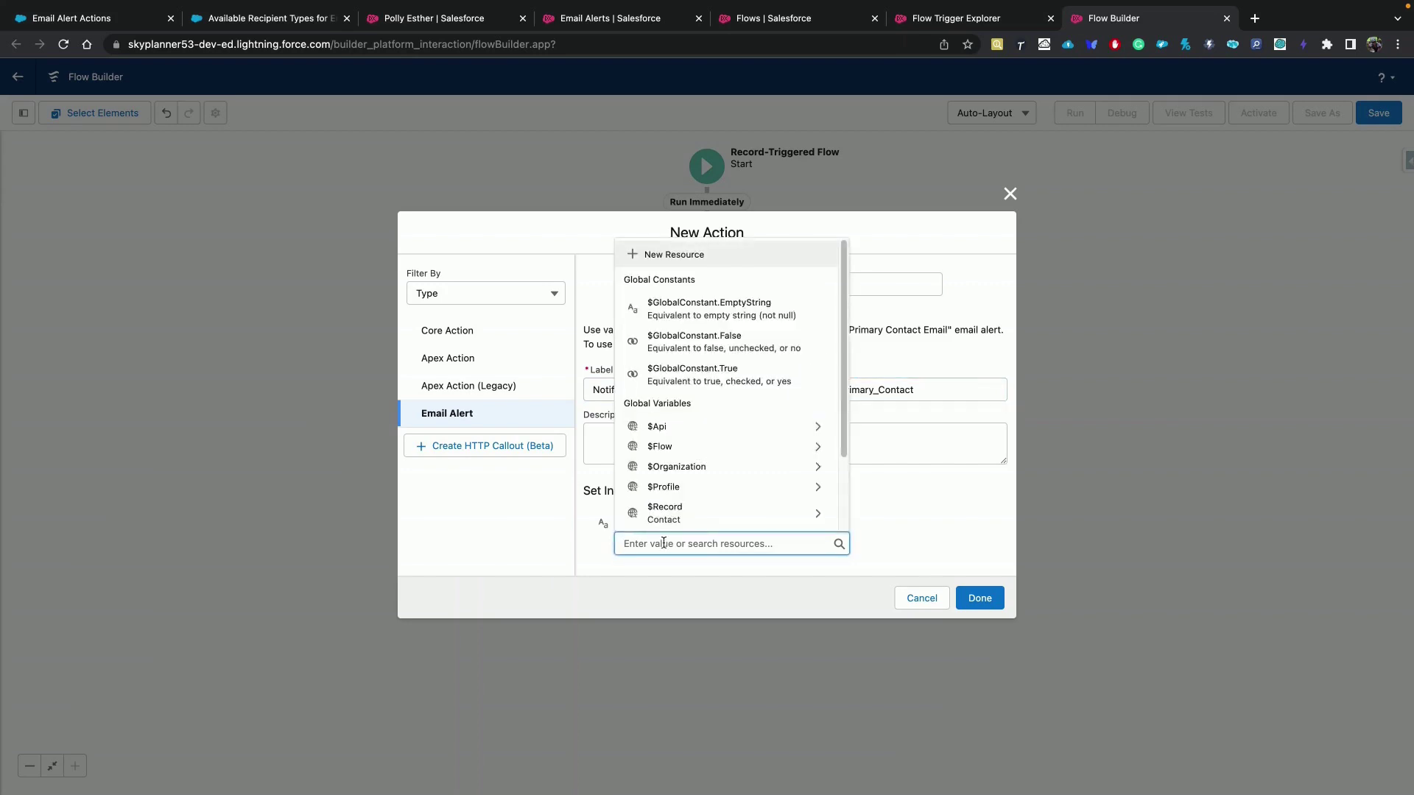
{"action": "left_click", "coordinate": [711, 514]}
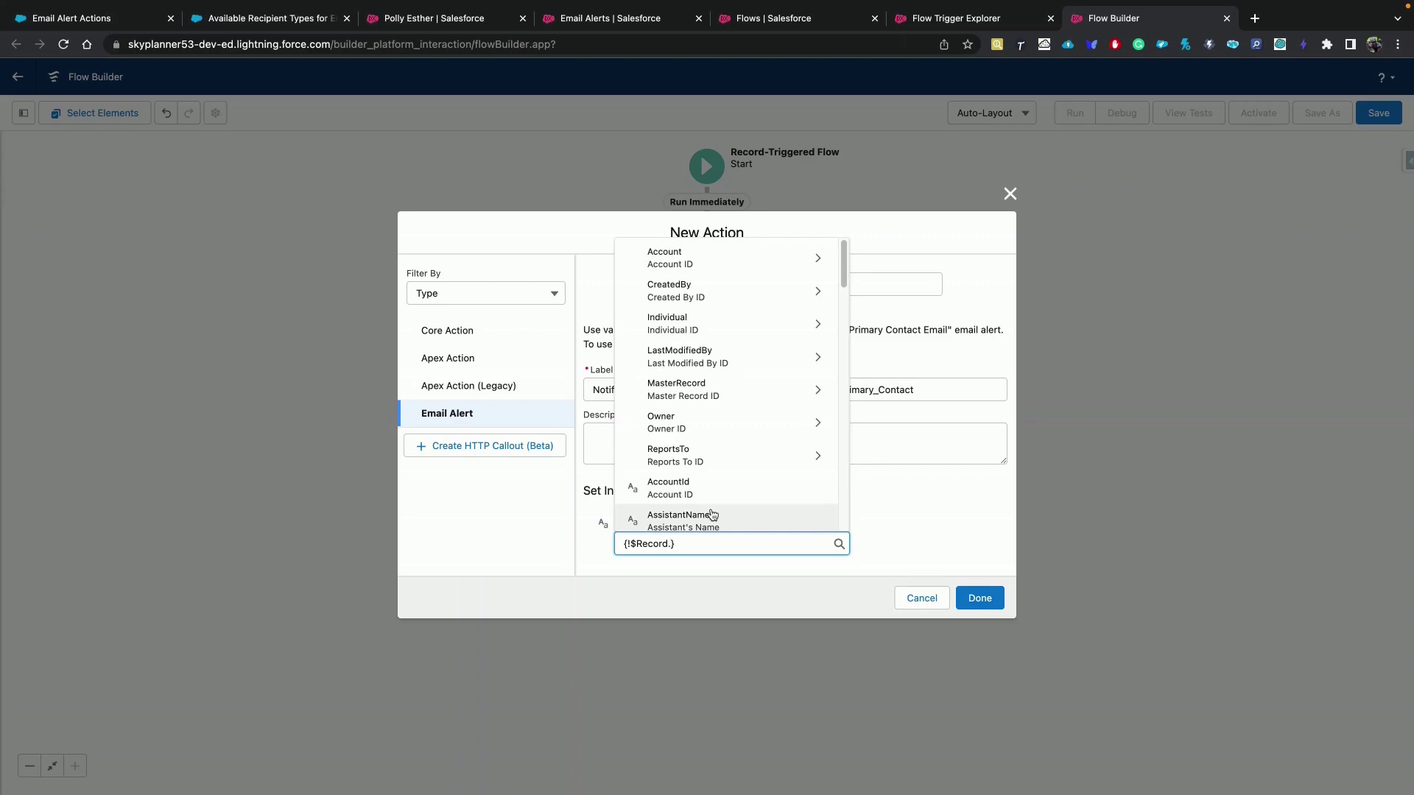
{"action": "type", "text": "id"}
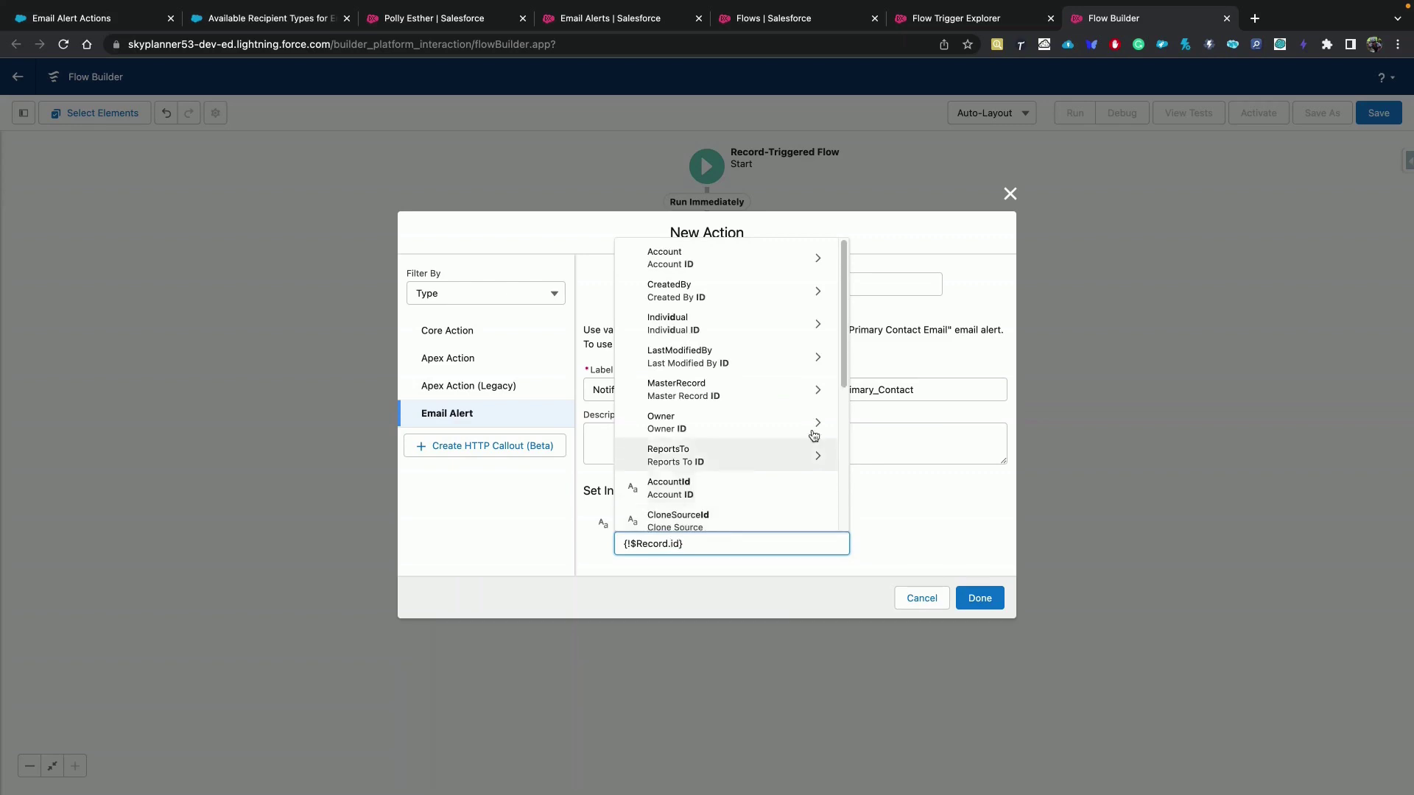
{"action": "scroll", "coordinate": [830, 391], "scroll_direction": "down", "scroll_amount": 1}
{"action": "scroll", "coordinate": [830, 391], "scroll_direction": "down", "scroll_amount": 3}
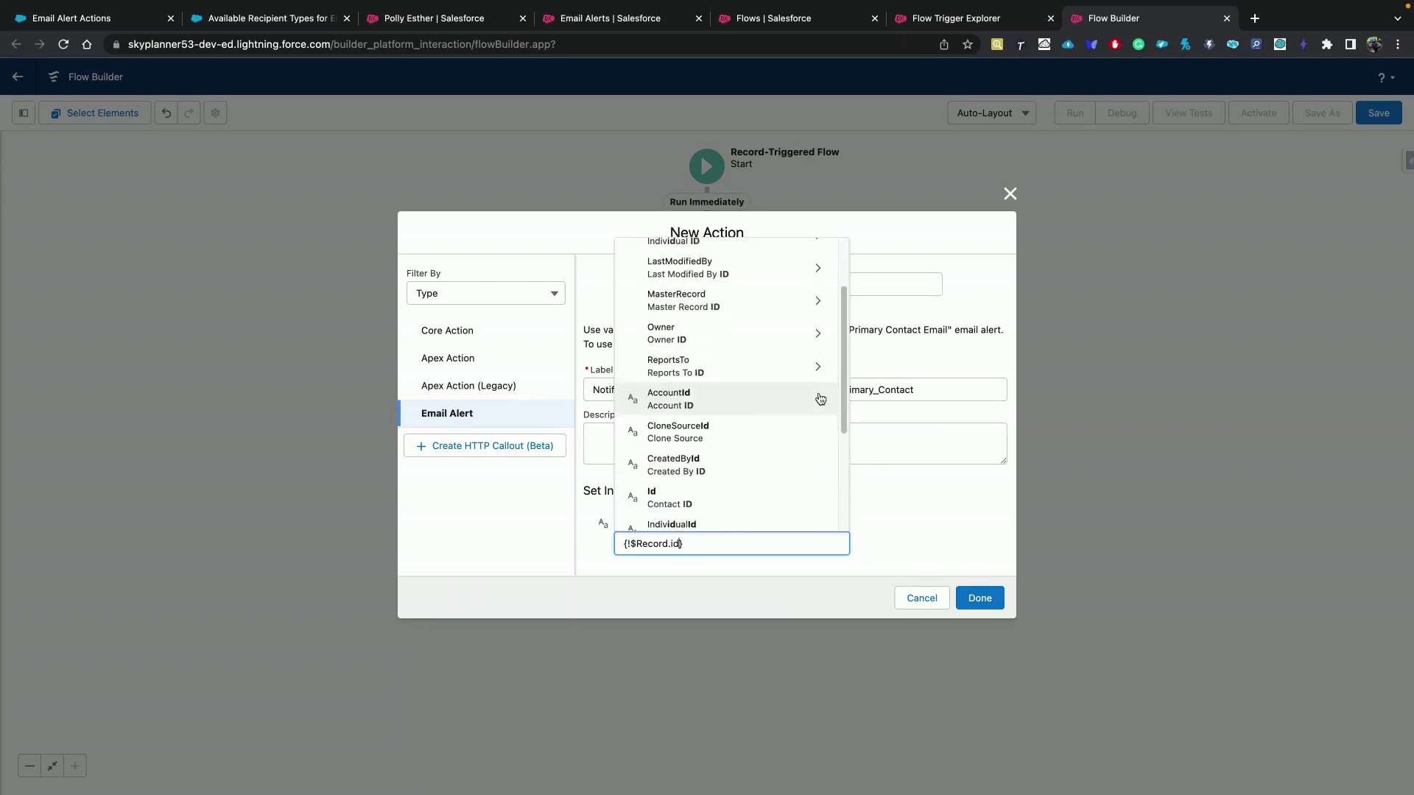
{"action": "left_click", "coordinate": [735, 410]}
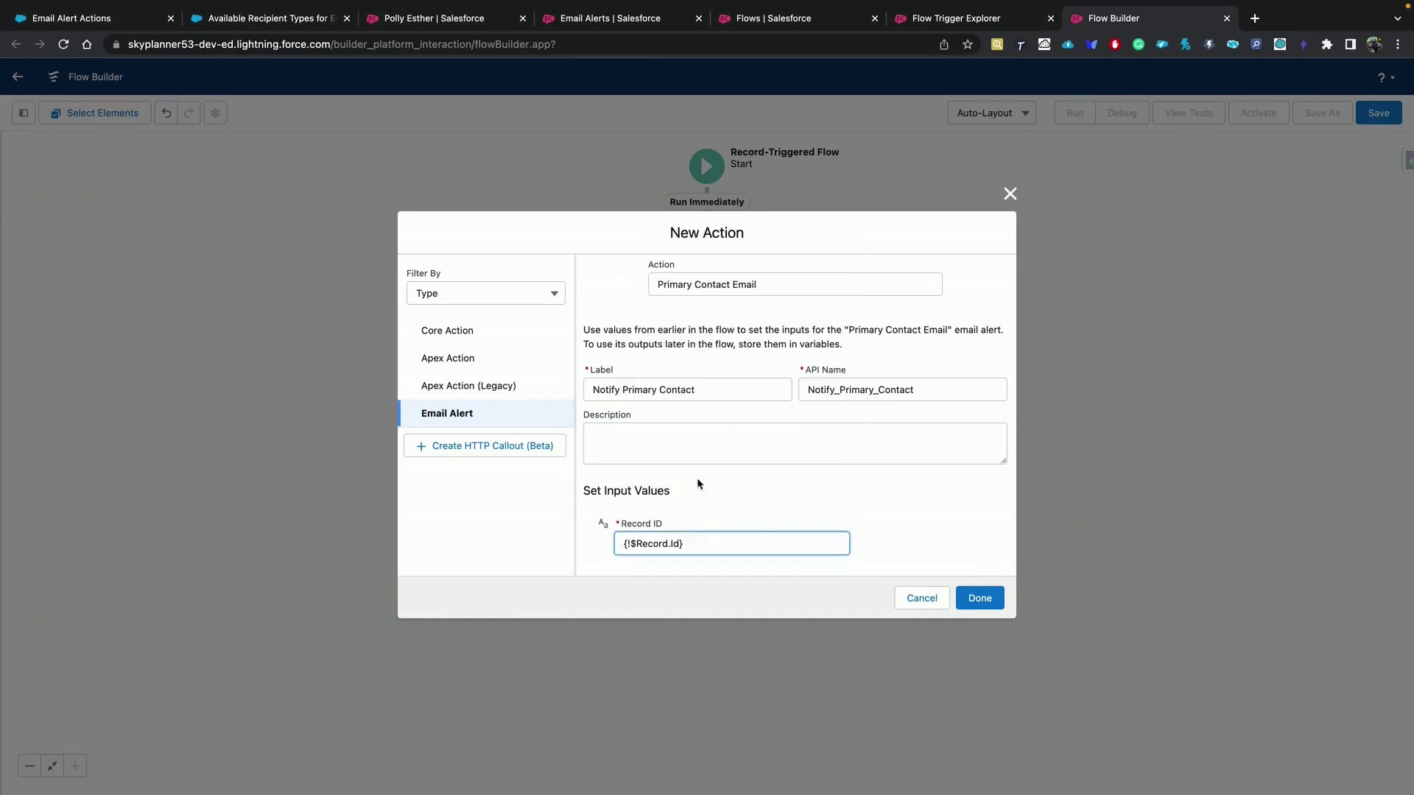
{"action": "left_click", "coordinate": [800, 513]}
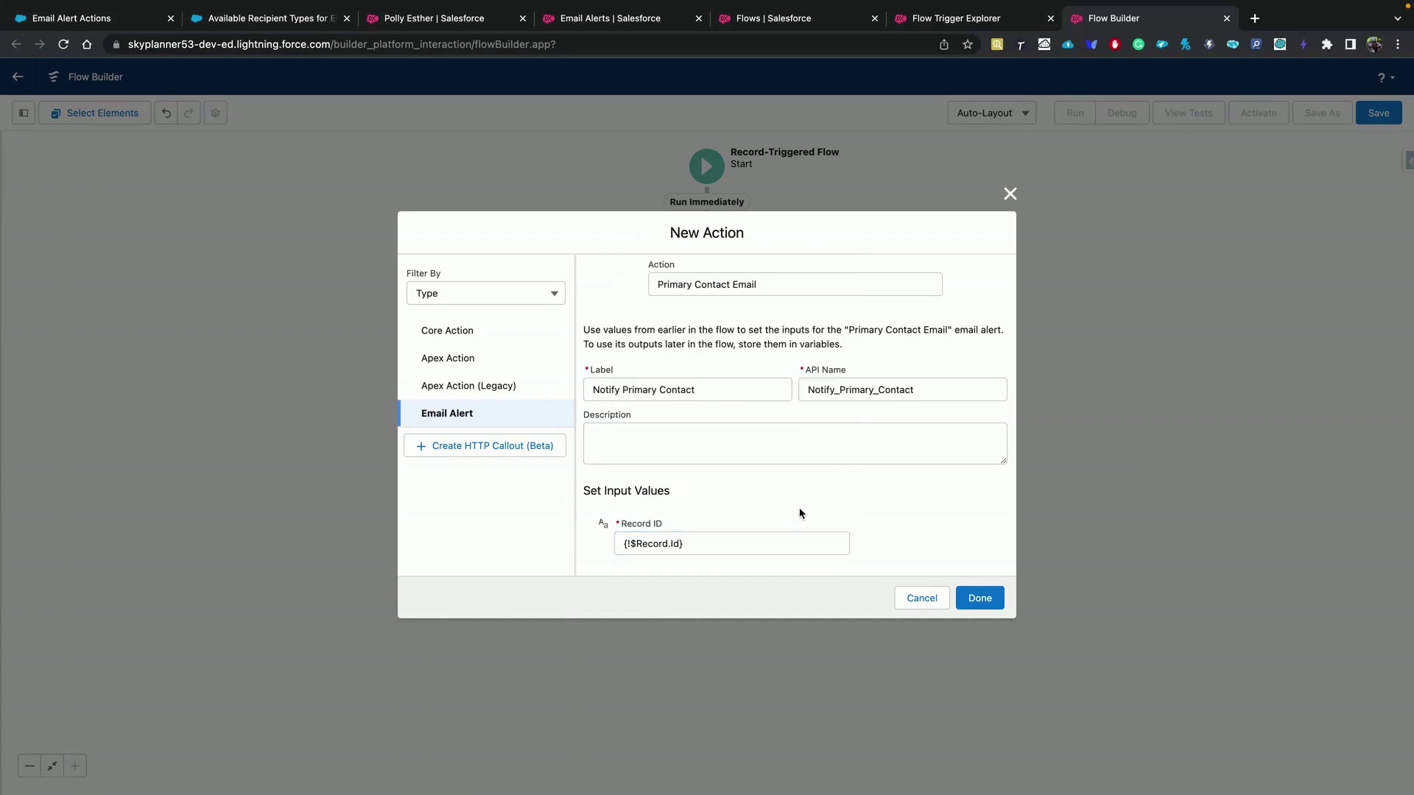
{"action": "left_click", "coordinate": [984, 598]}
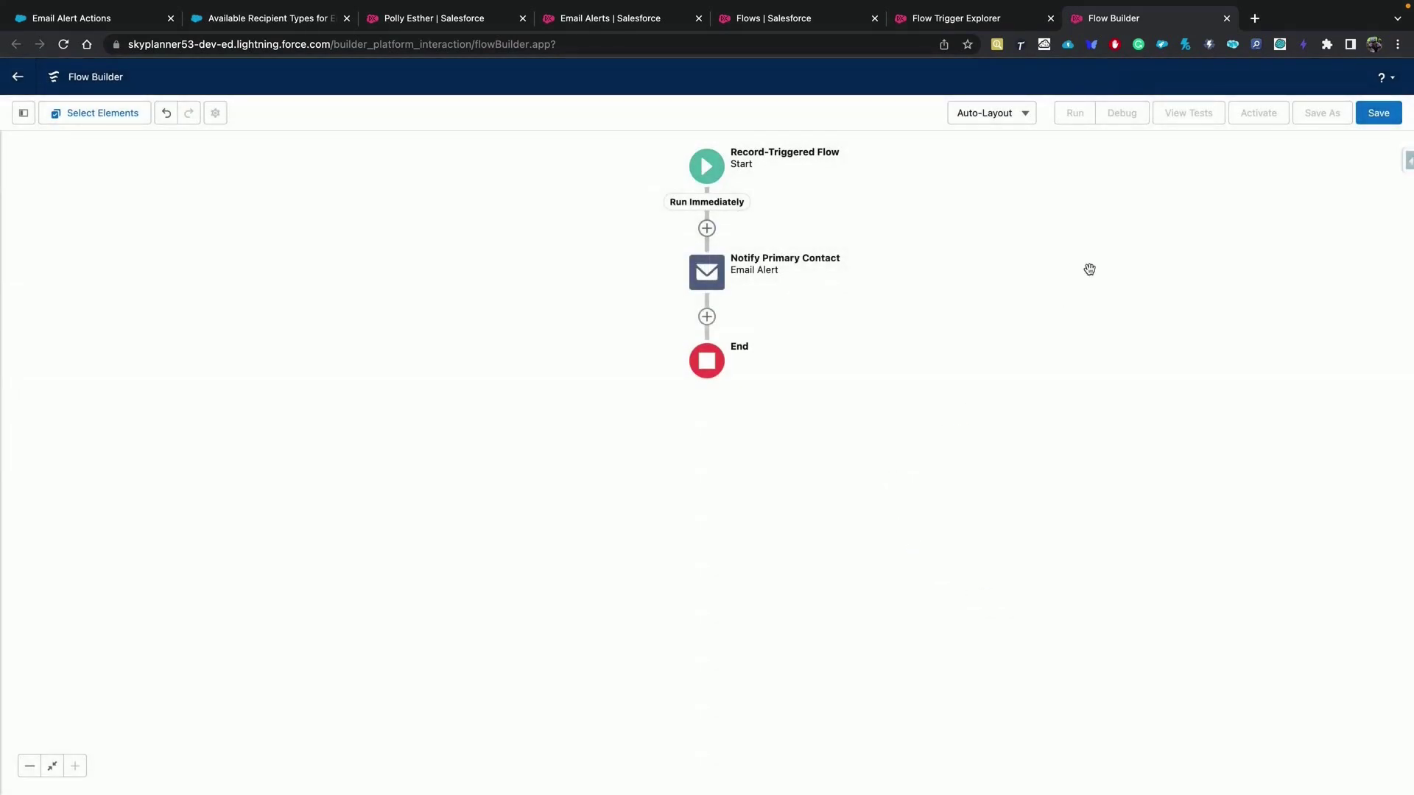
- Save the flow with label 'Primary Contact Email' and activate Version 1
{"action": "left_click", "coordinate": [1377, 116]}
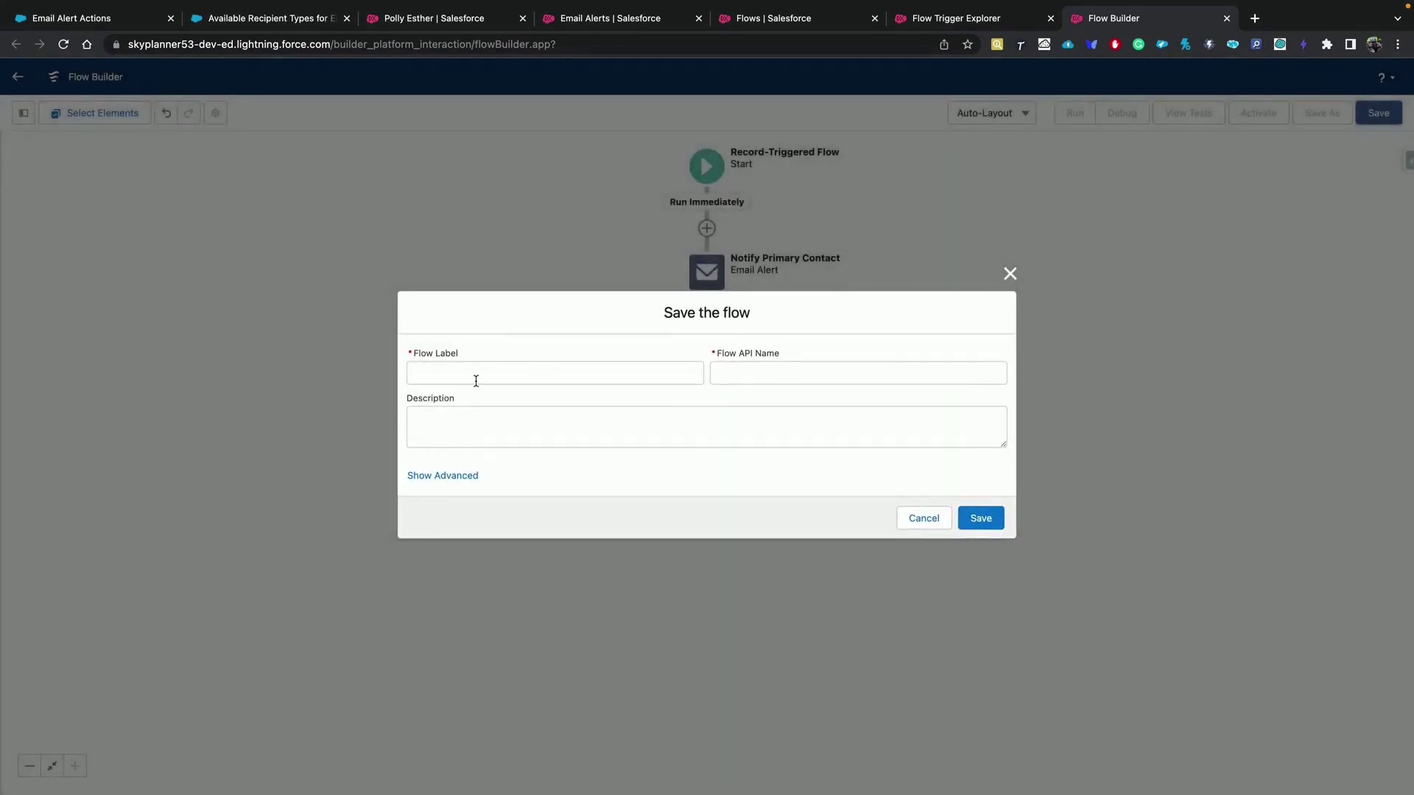
{"action": "left_click", "coordinate": [476, 376]}
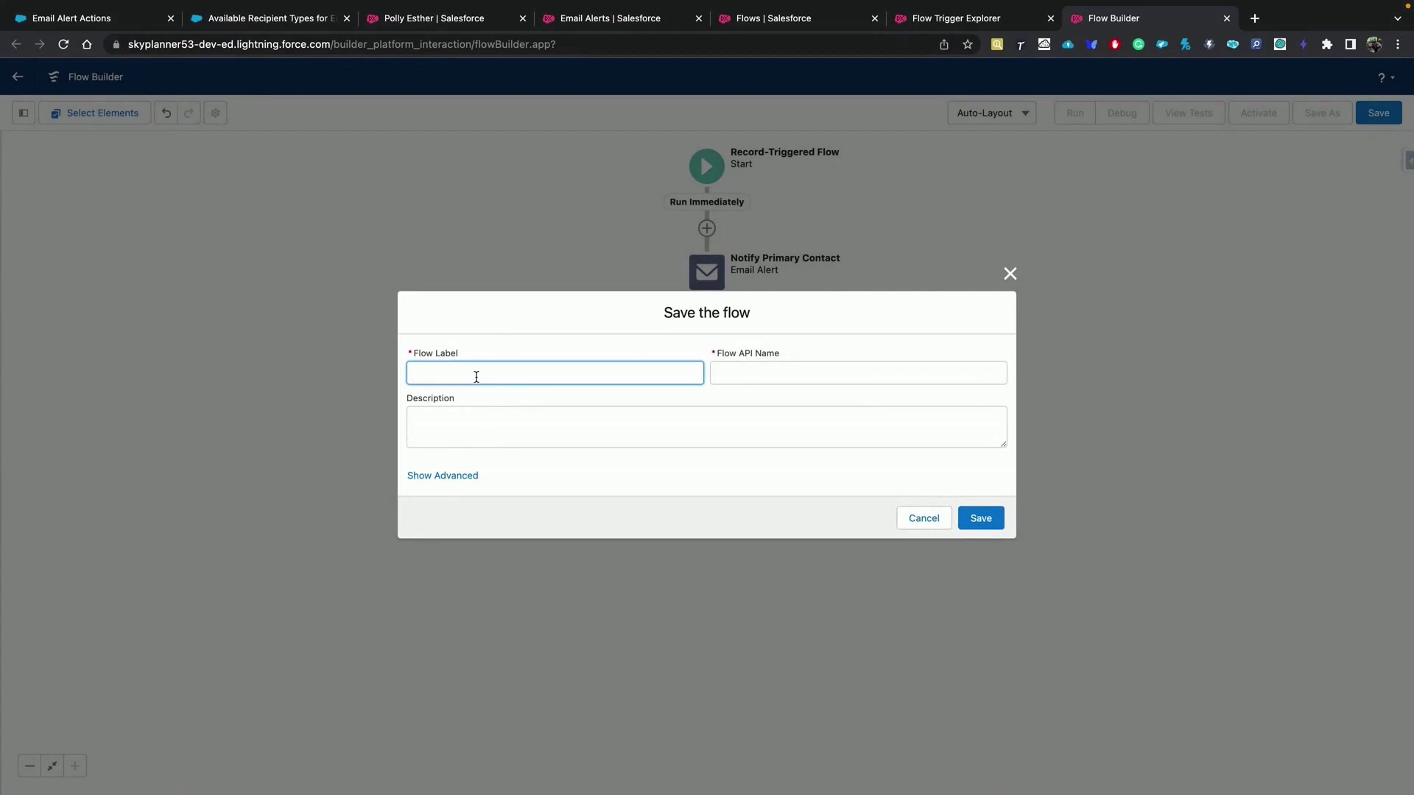
{"action": "type", "text": "Primary Contact Email"}
{"action": "left_click", "coordinate": [814, 374]}
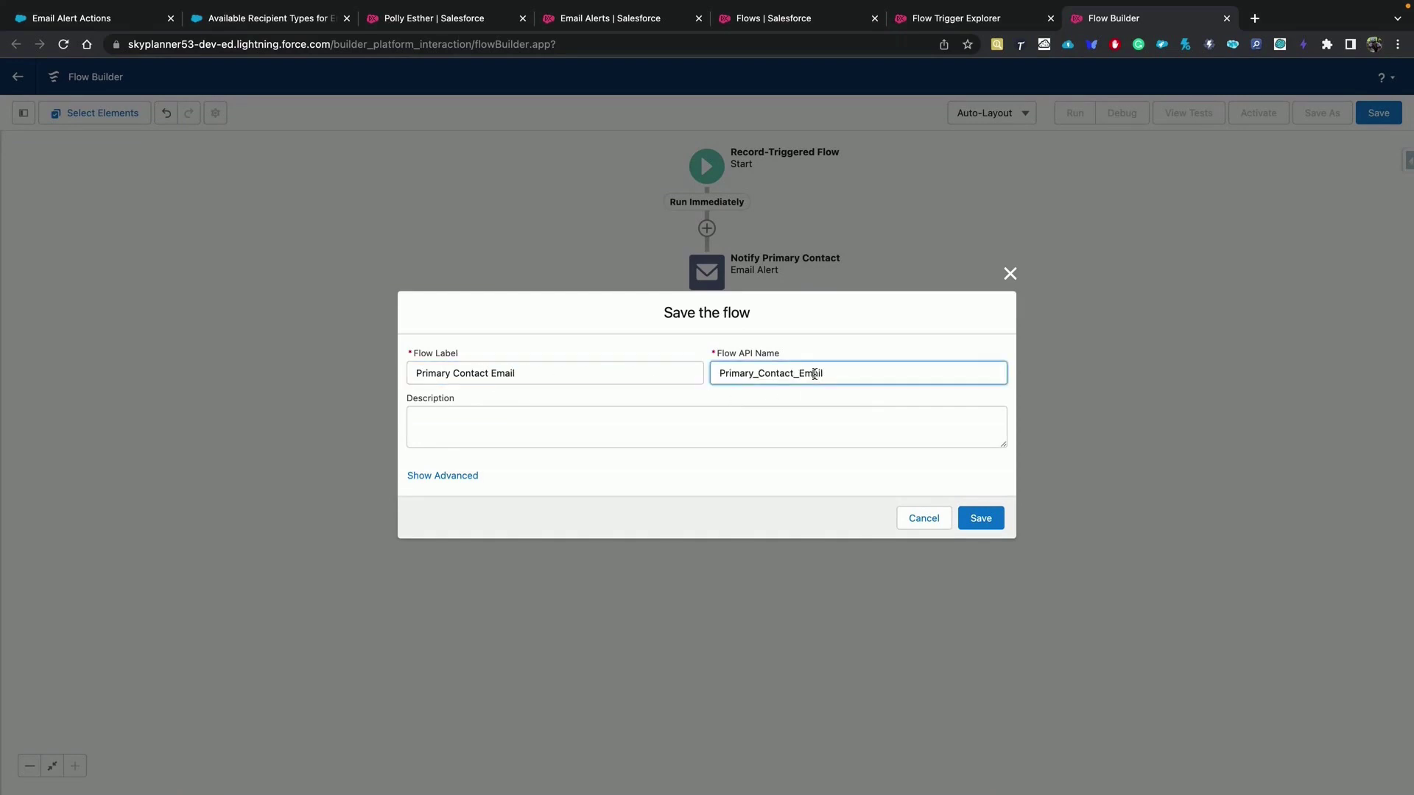
{"action": "left_click", "coordinate": [981, 517]}
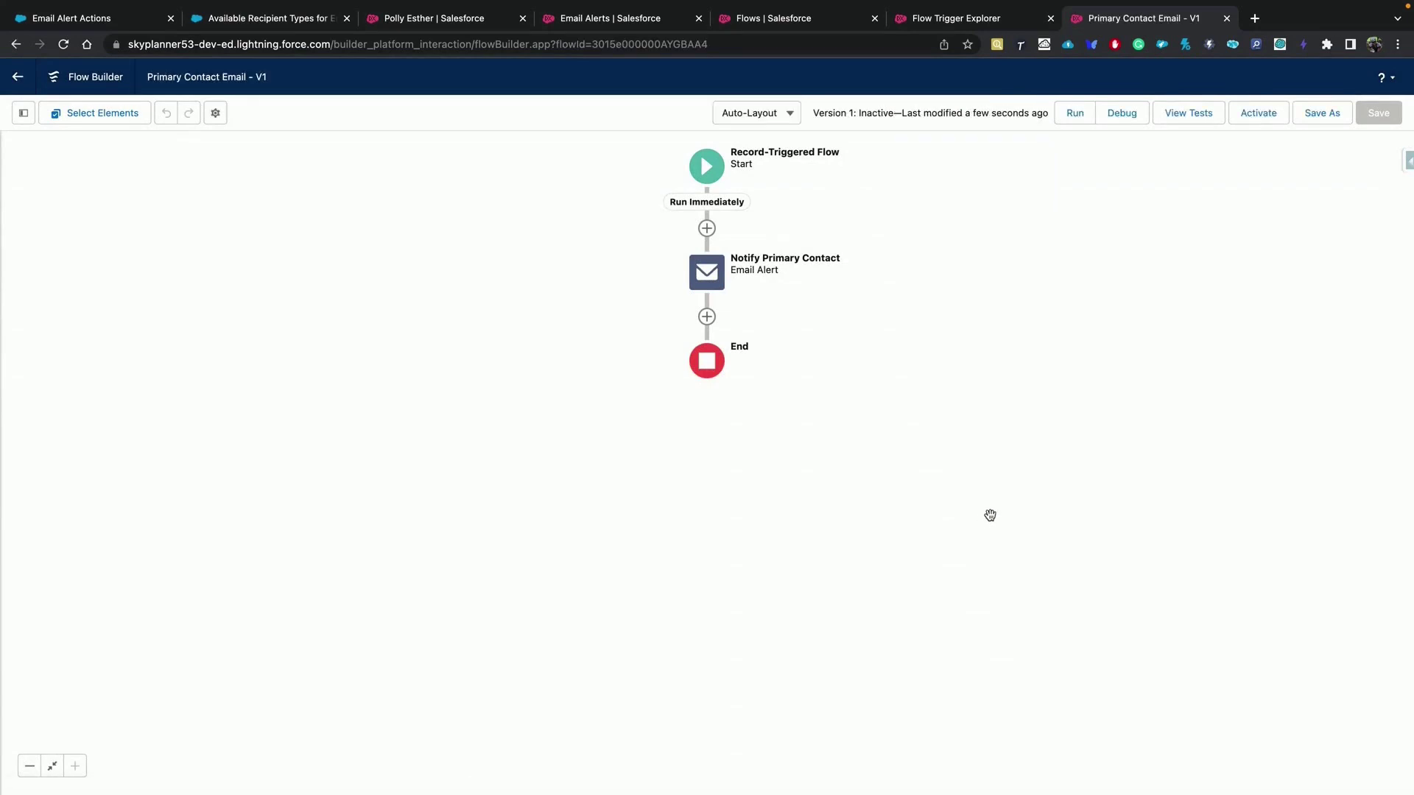
{"action": "left_click", "coordinate": [1270, 121]}
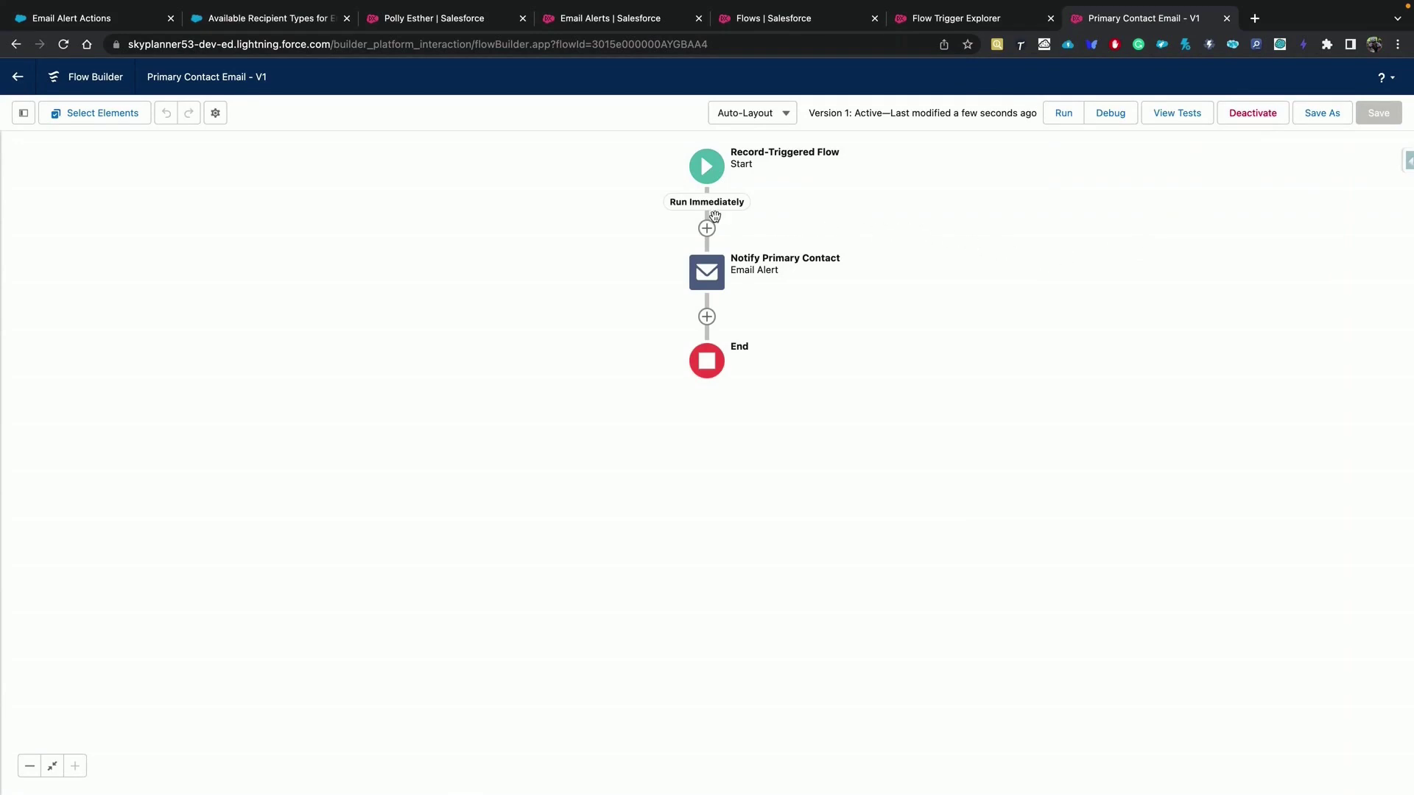
- Tick the Primary Contact checkbox on the contact record and save the change
{"action": "left_click", "coordinate": [429, 19]}
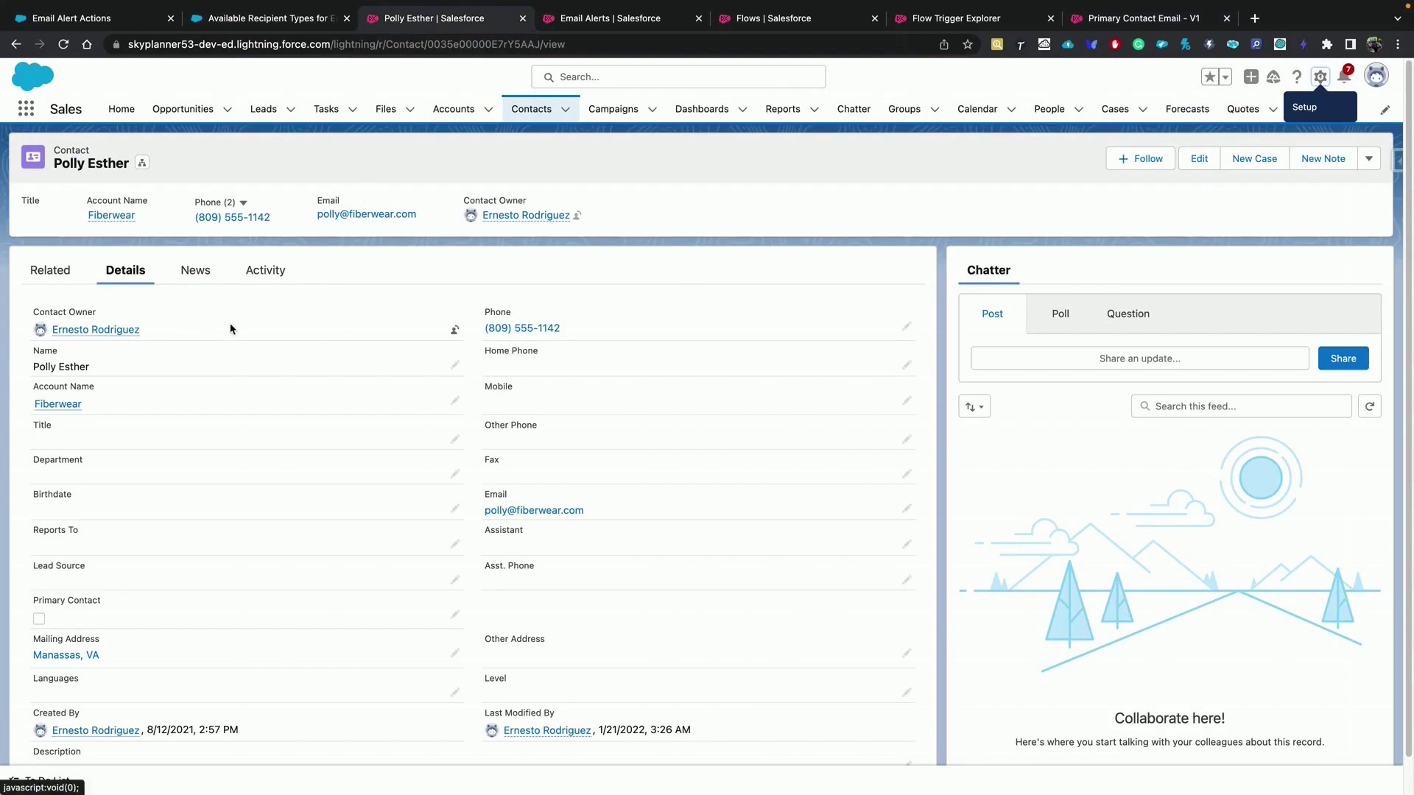
{"action": "scroll", "coordinate": [189, 322], "scroll_direction": "down", "scroll_amount": 1}
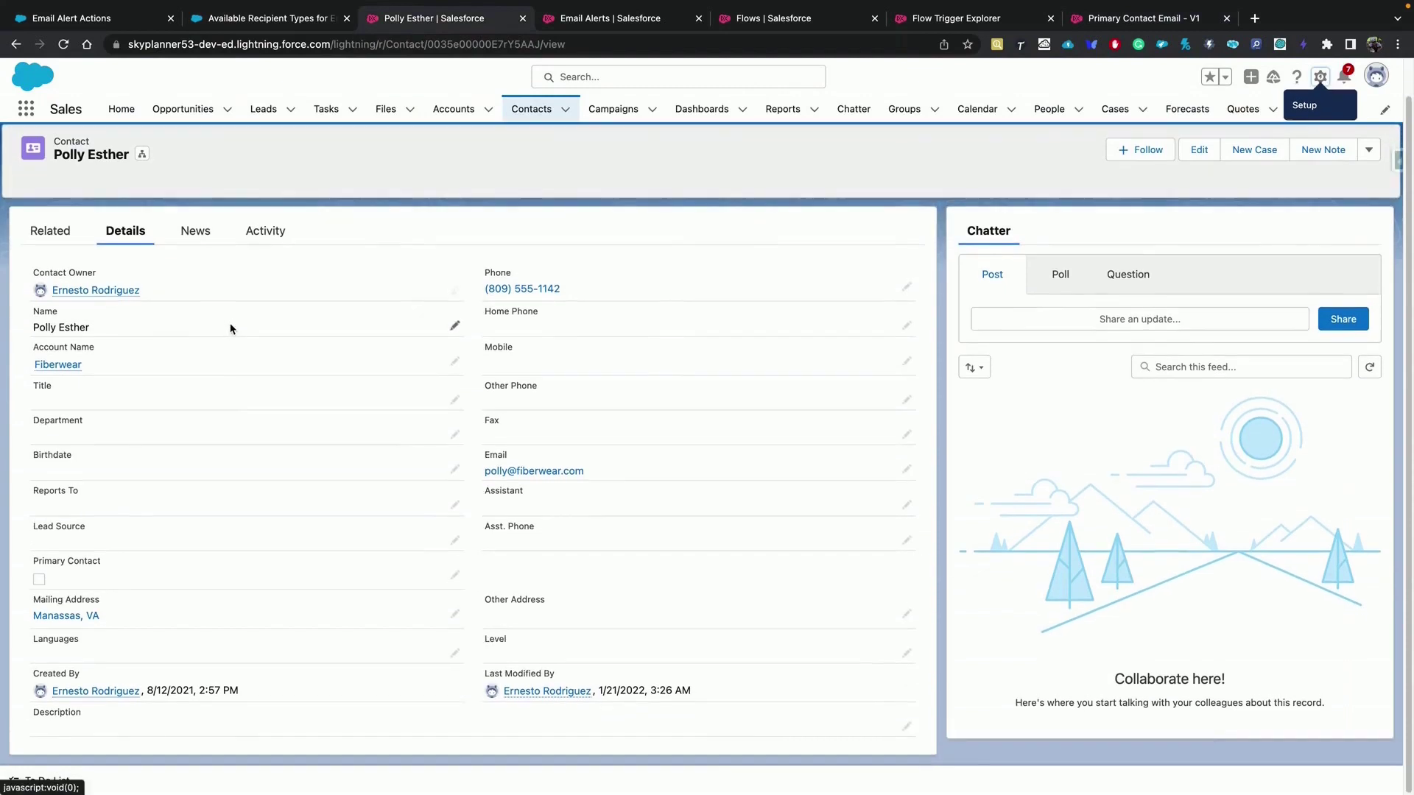
{"action": "double_click", "coordinate": [39, 584]}
{"action": "left_click", "coordinate": [43, 576]}
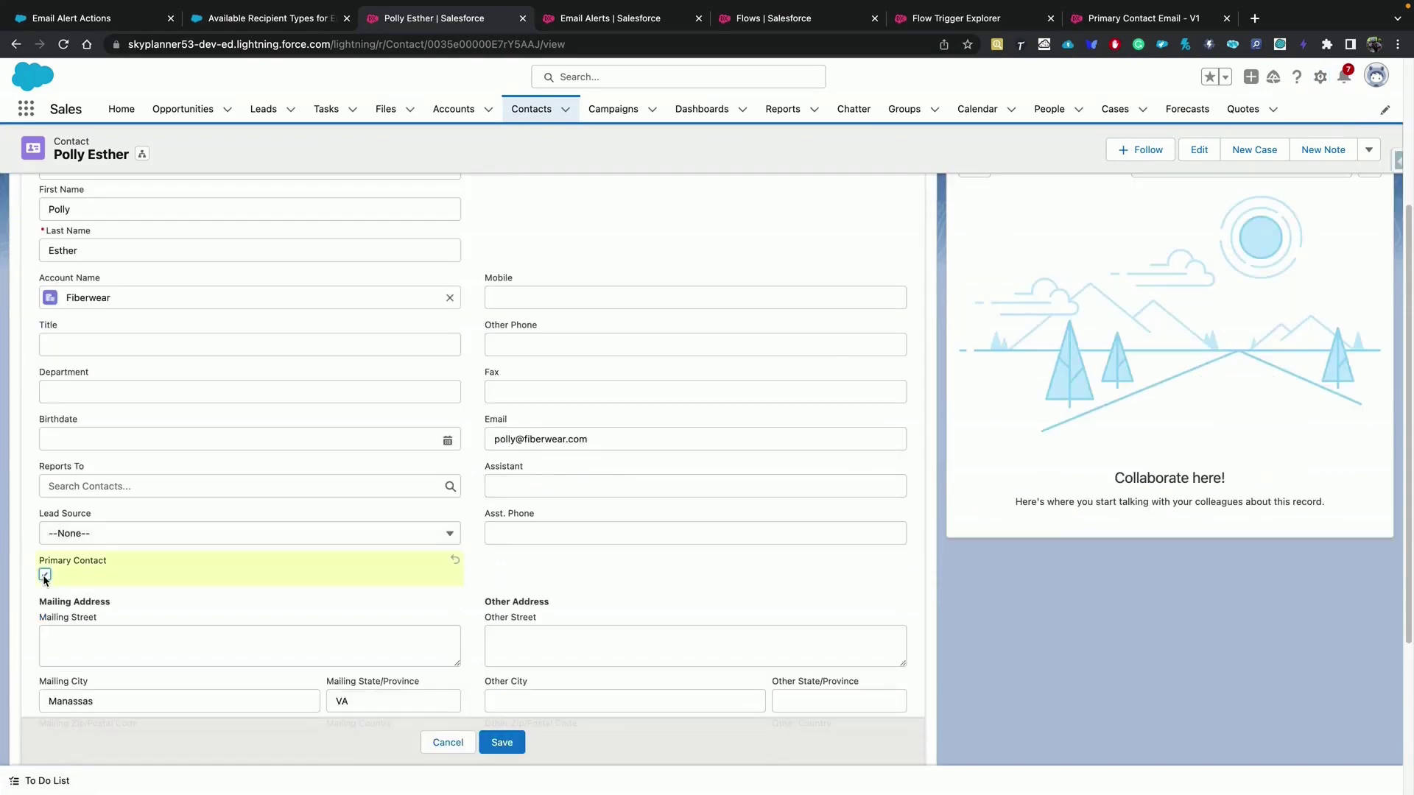
{"action": "left_click", "coordinate": [515, 744]}
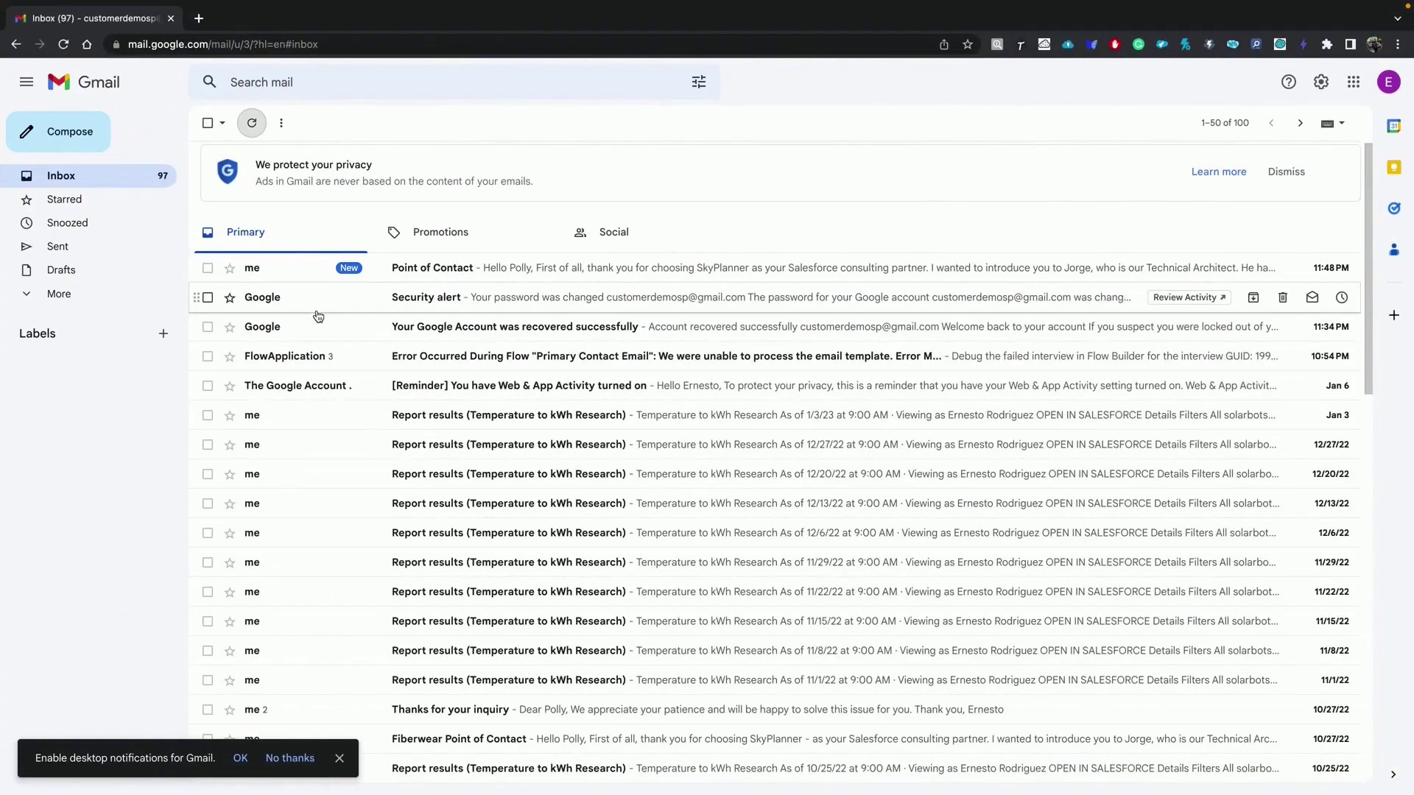
- Open the new 'Point of Contact' email sent via Salesforce at the top of the Gmail inbox
{"action": "left_click", "coordinate": [276, 273]}
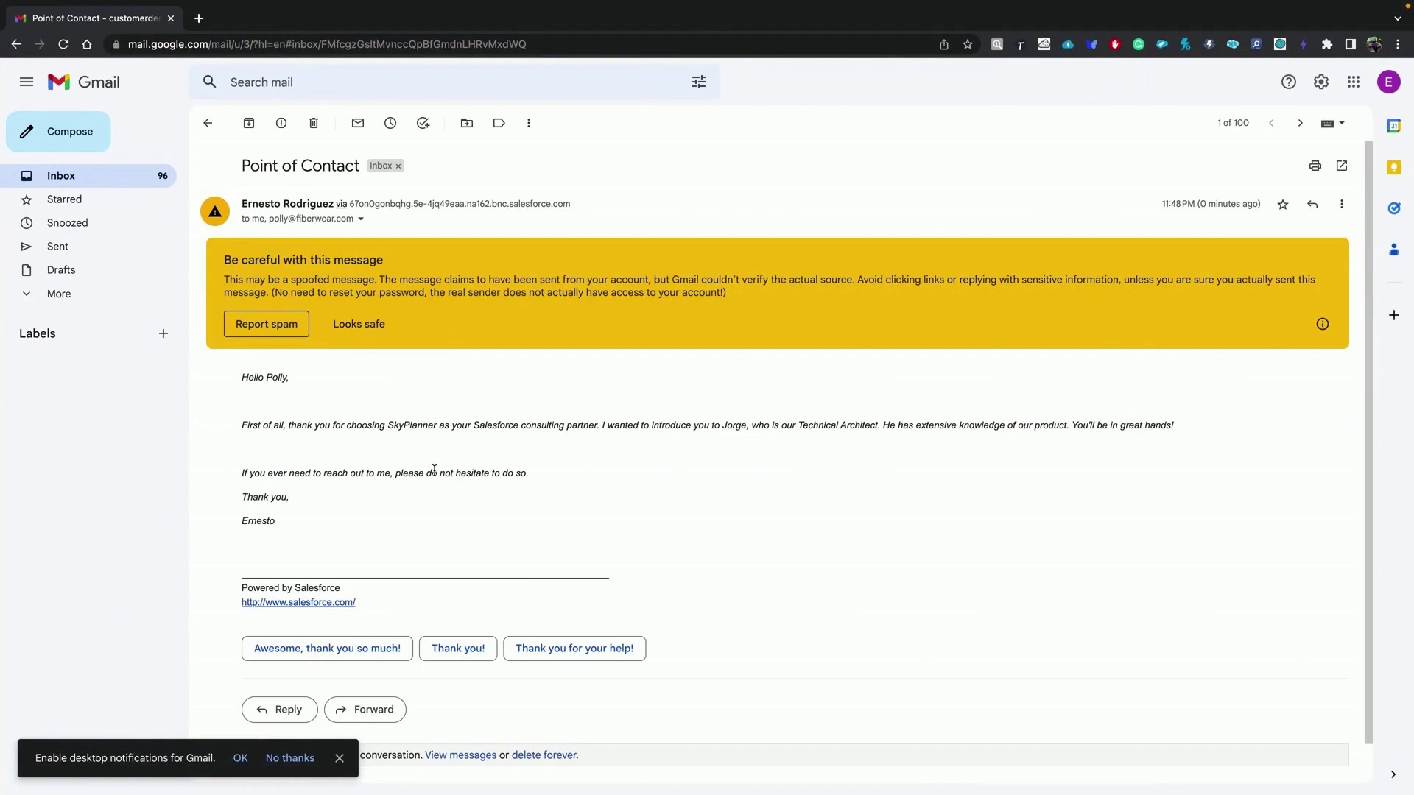